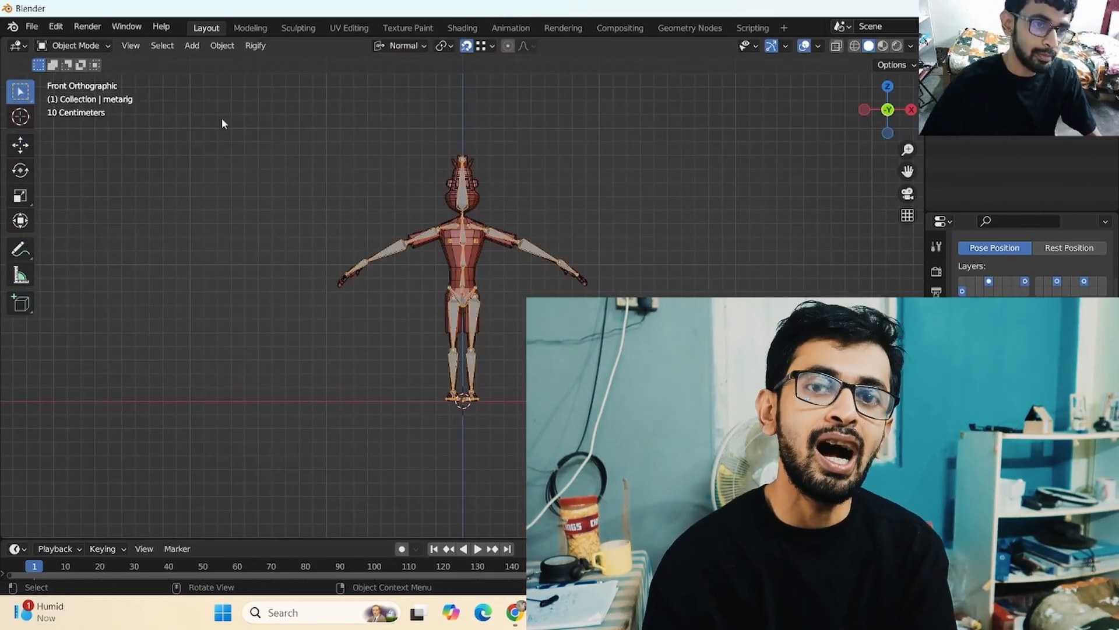
Apply all transforms to the metarig.
key("ctrl+a")
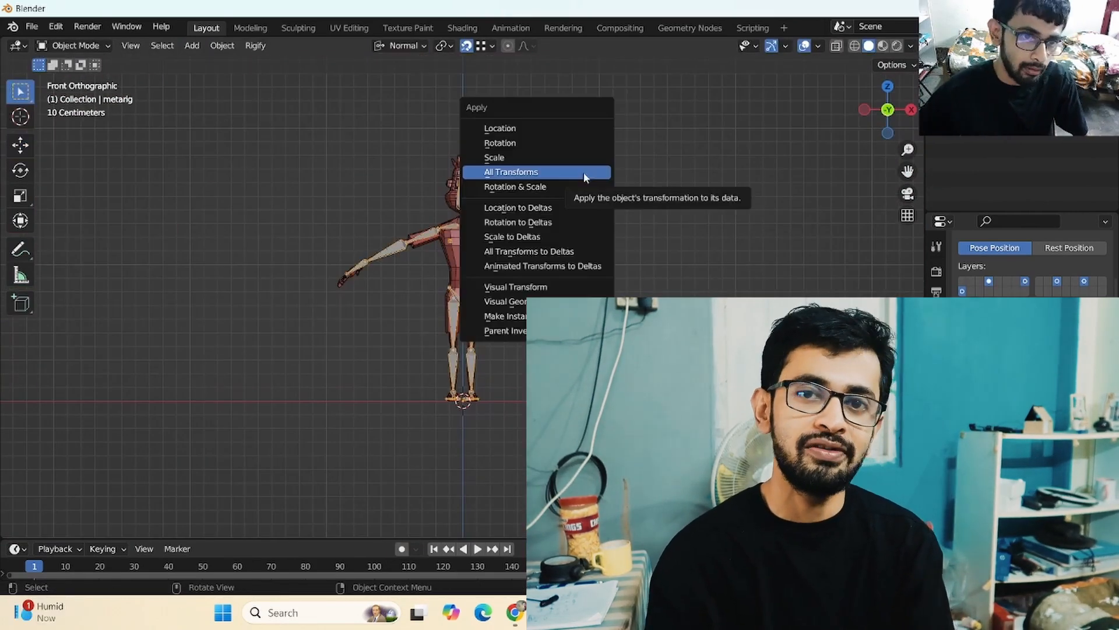
left_click(583, 174)
scroll(568, 246, "down", 1)
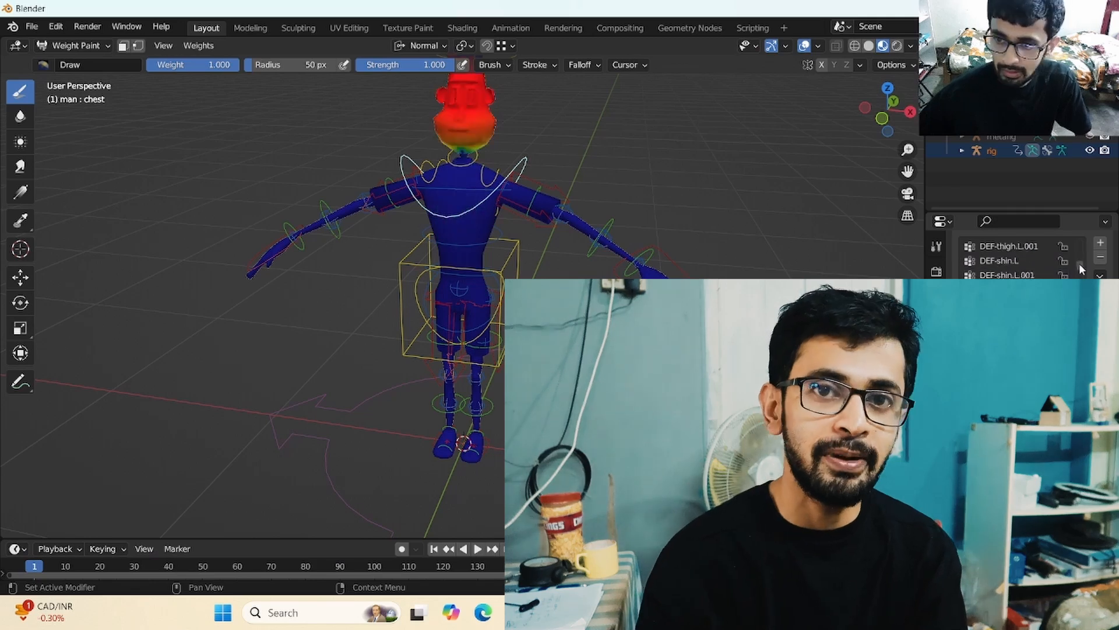
left_click(1079, 263)
left_click(43, 65)
mouse_move(858, 140)
left_mouse_down()
mouse_move(895, 126)
mouse_move(688, 113)
left_mouse_up()
left_click(62, 107)
scroll(260, 334, "up", 4)
left_click_drag(888, 110, 869, 105)
scroll(271, 332, "down", 5)
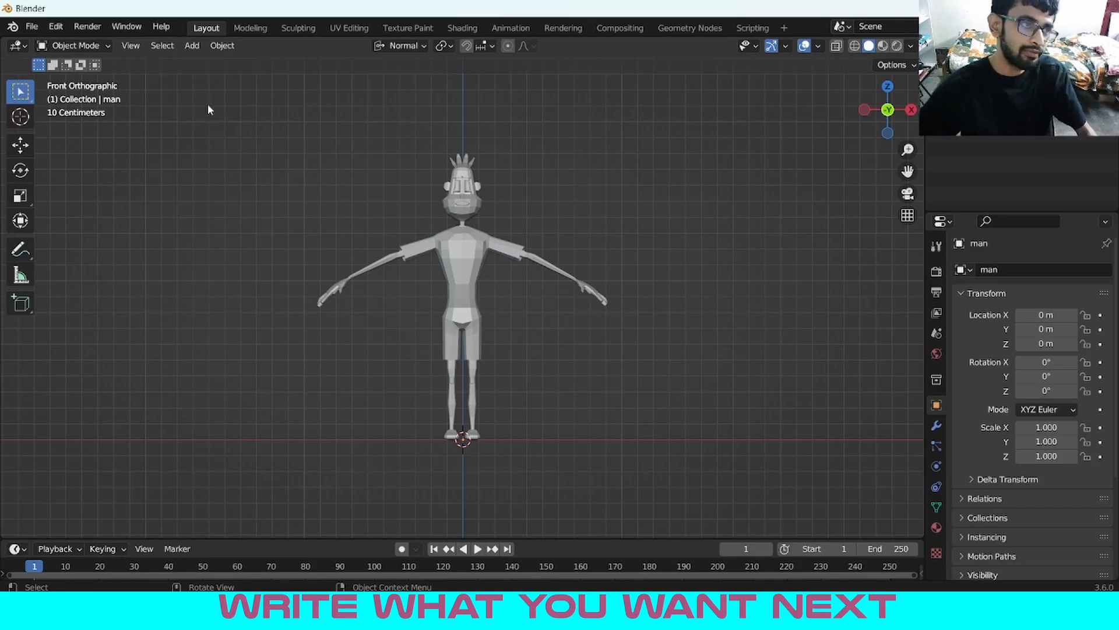
Search the add-on preferences for "rigif" and check whether the Rigging: Rigify add-on is enabled.
left_click(56, 27)
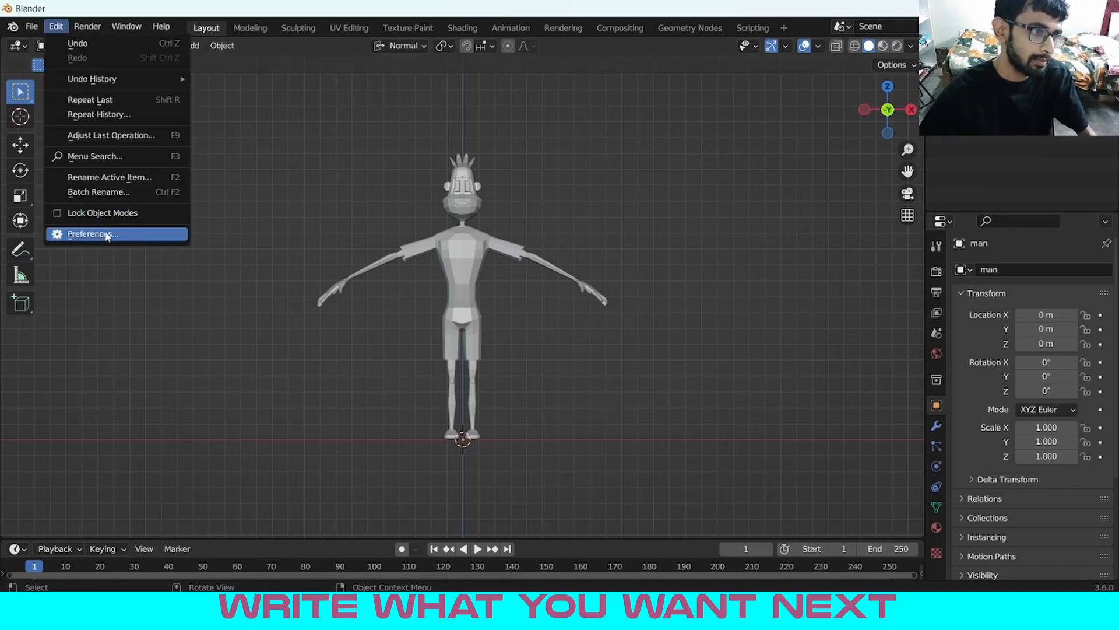
left_click(105, 232)
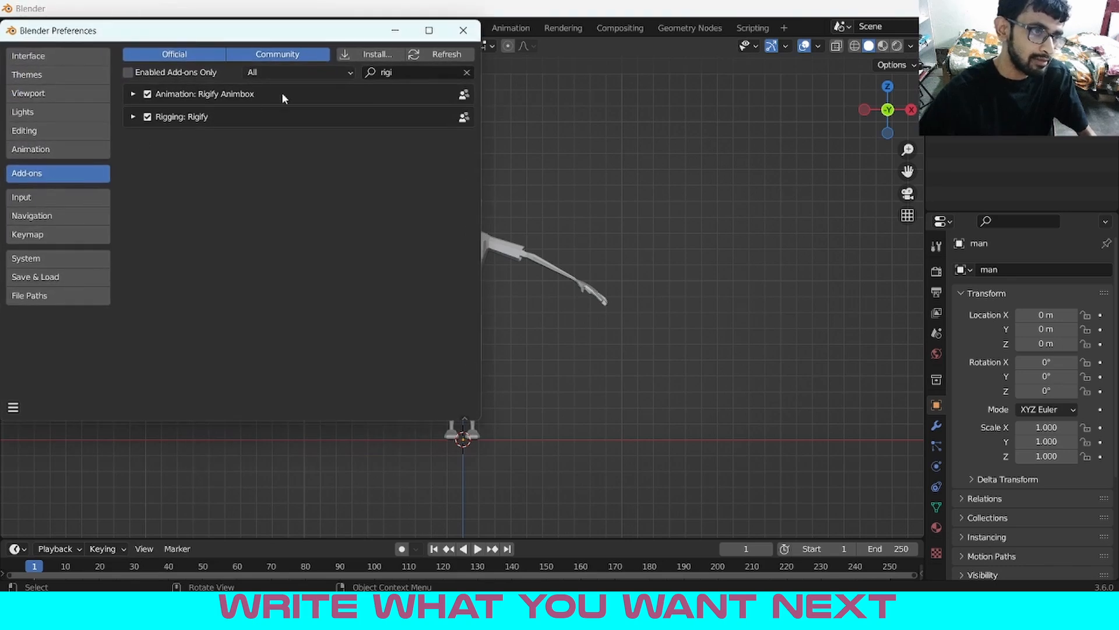
left_click(467, 72)
left_click(410, 73)
type("r")
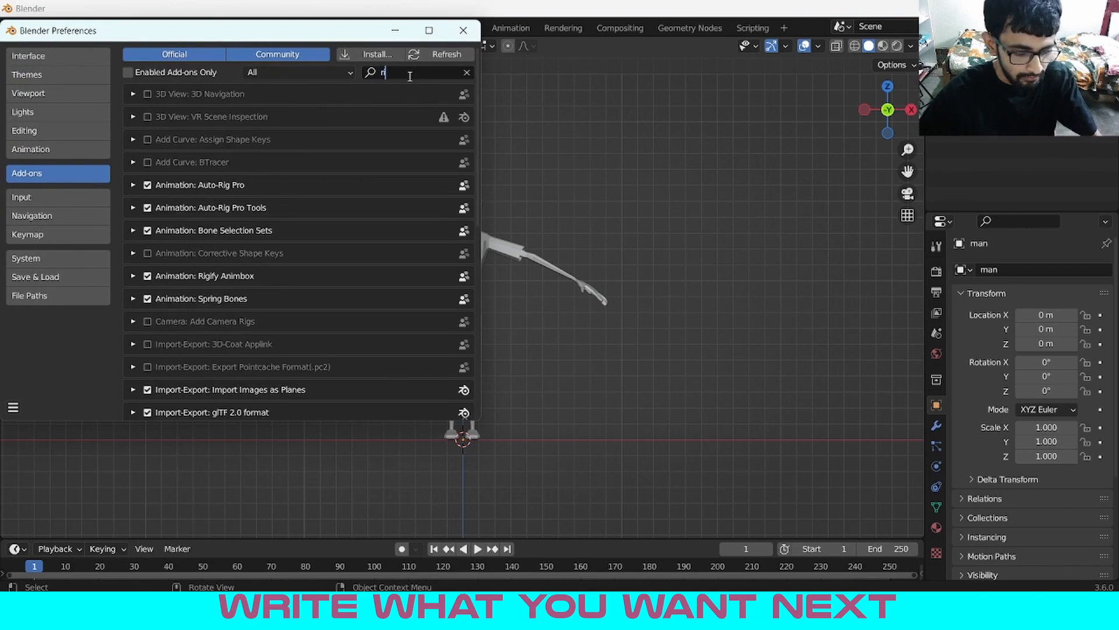
type("ig")
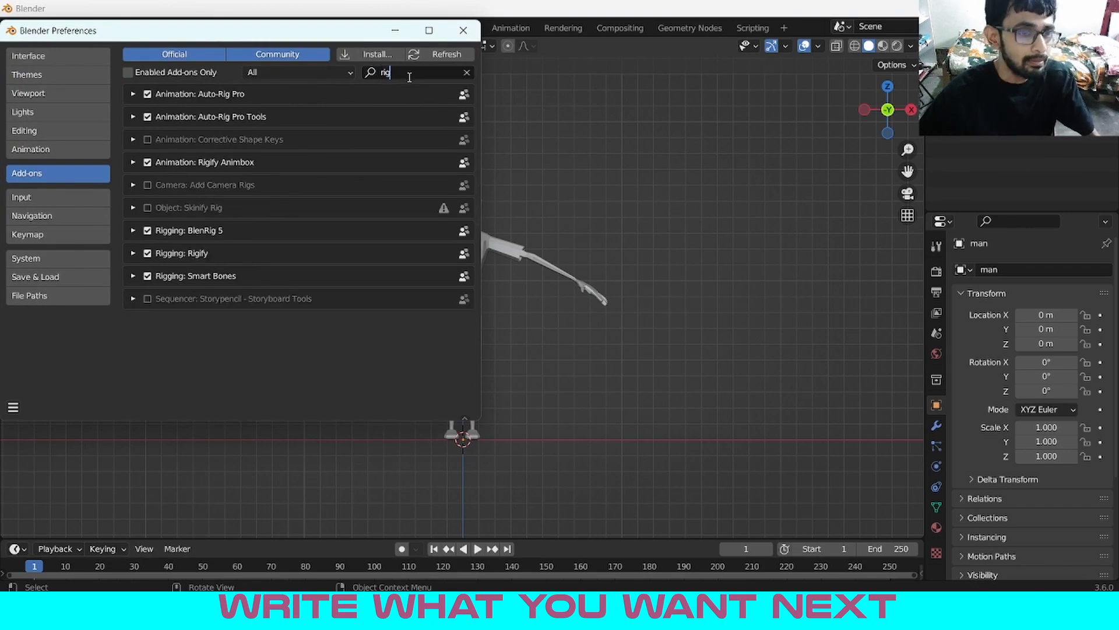
type("if")
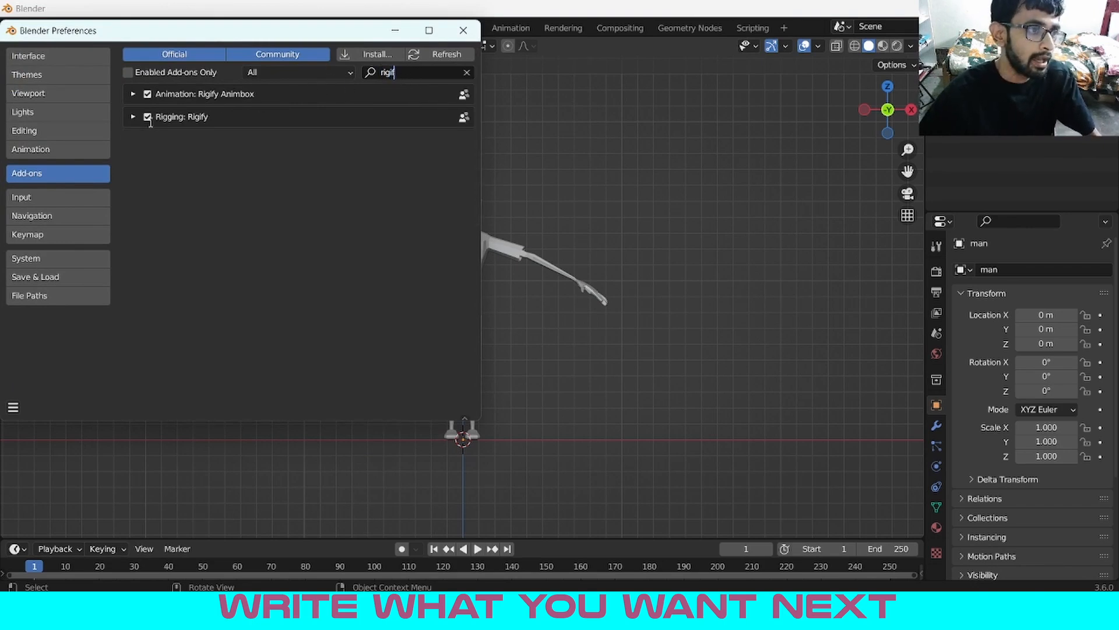
left_click(464, 31)
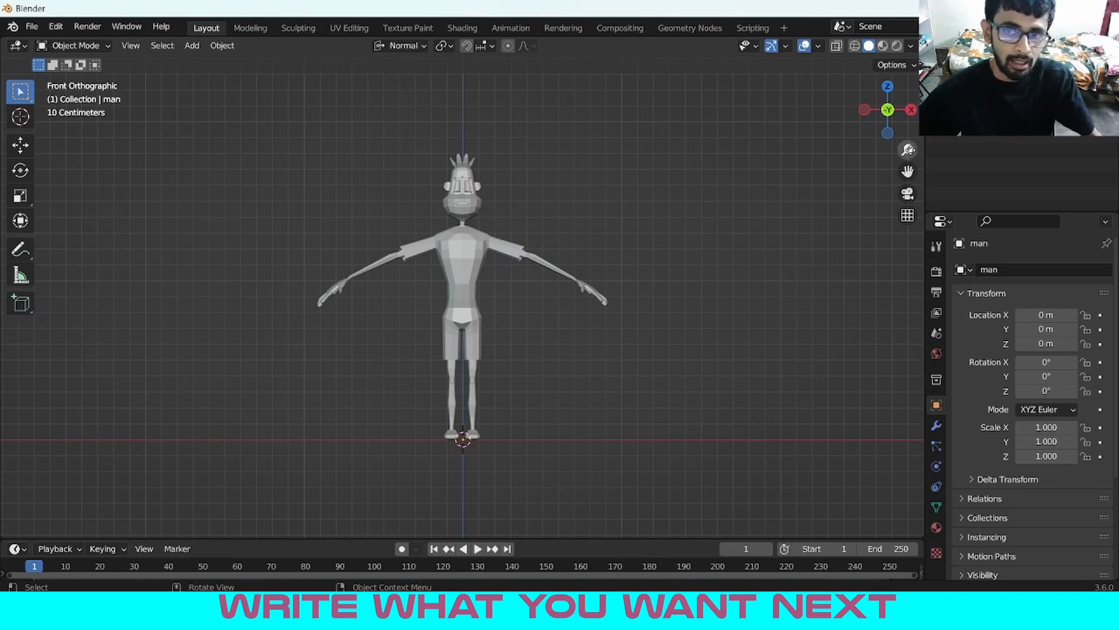
Snap the 3D cursor to the world origin.
left_click_drag(908, 149, 906, 168)
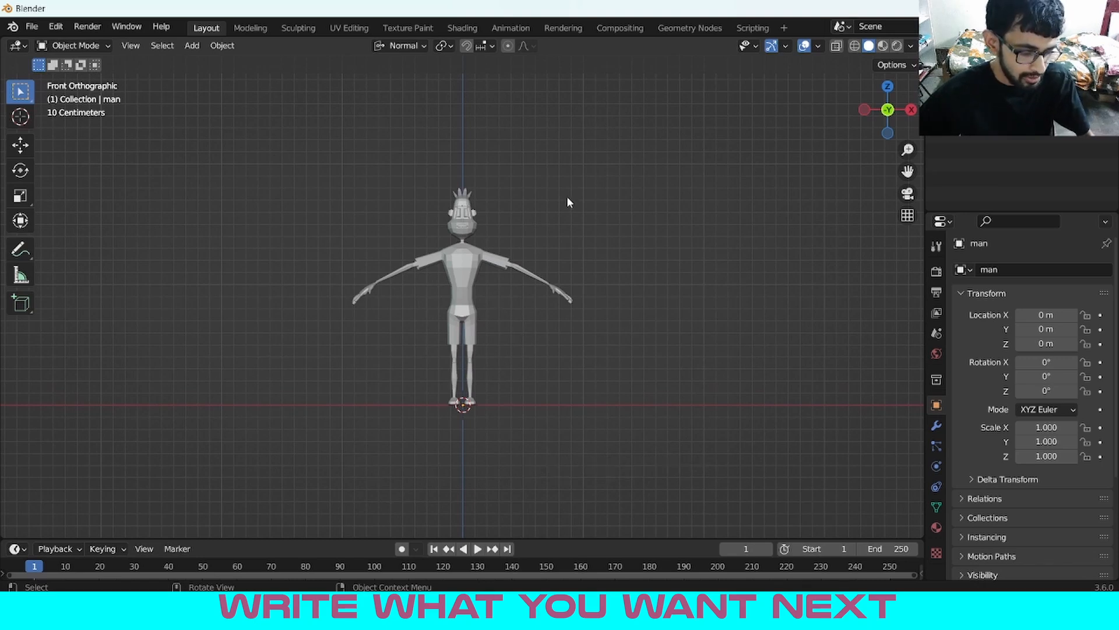
key("shift+s")
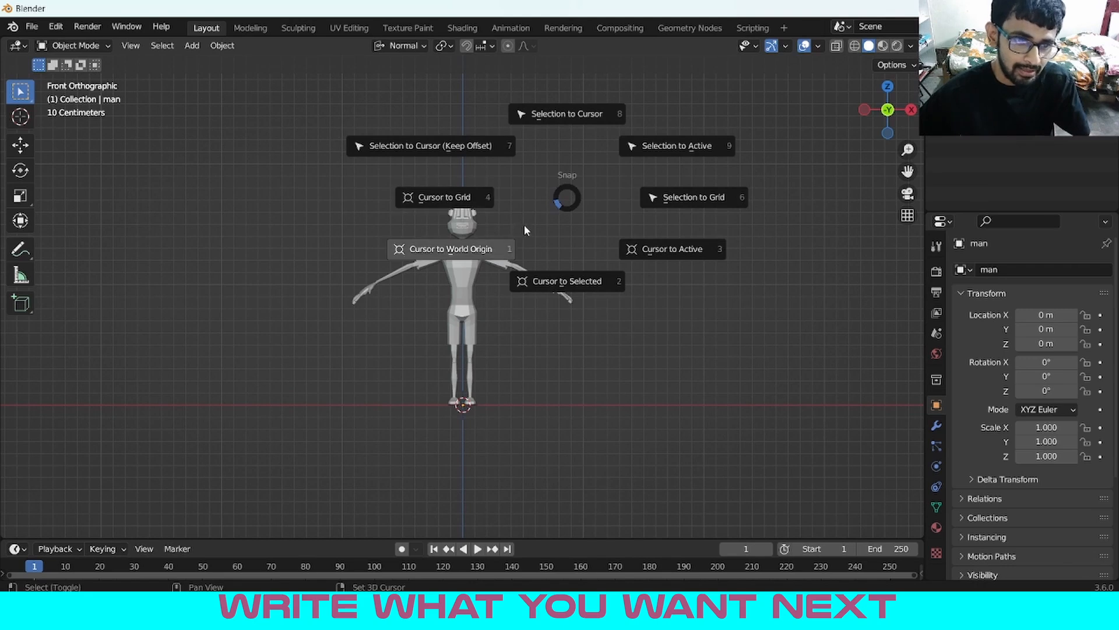
left_click(479, 252)
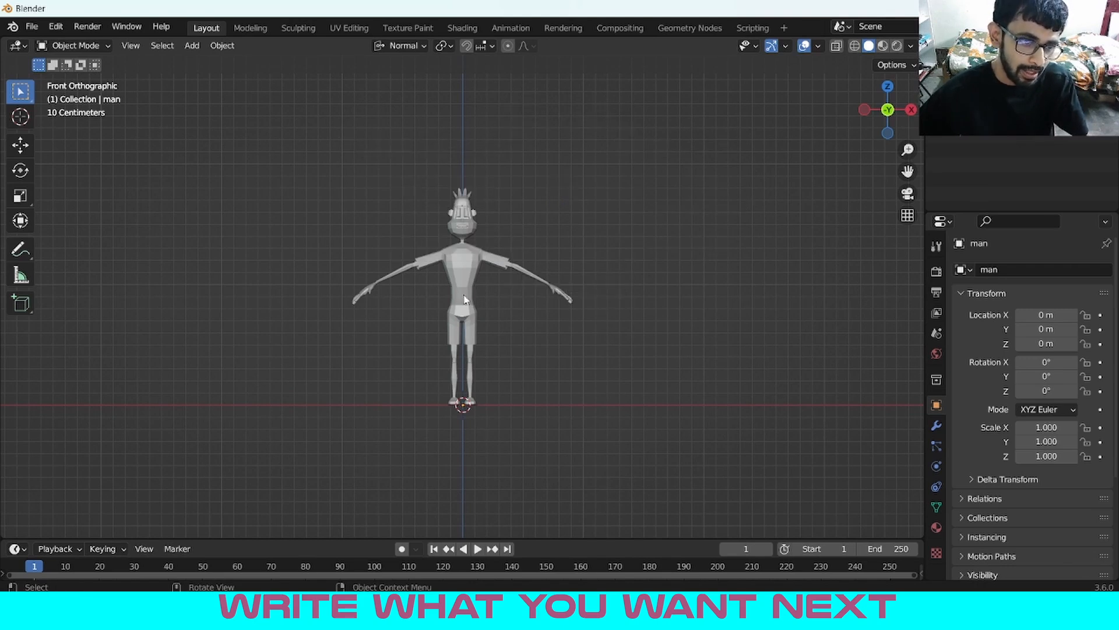
Apply all transforms to the man mesh and deselect it.
left_click(478, 277)
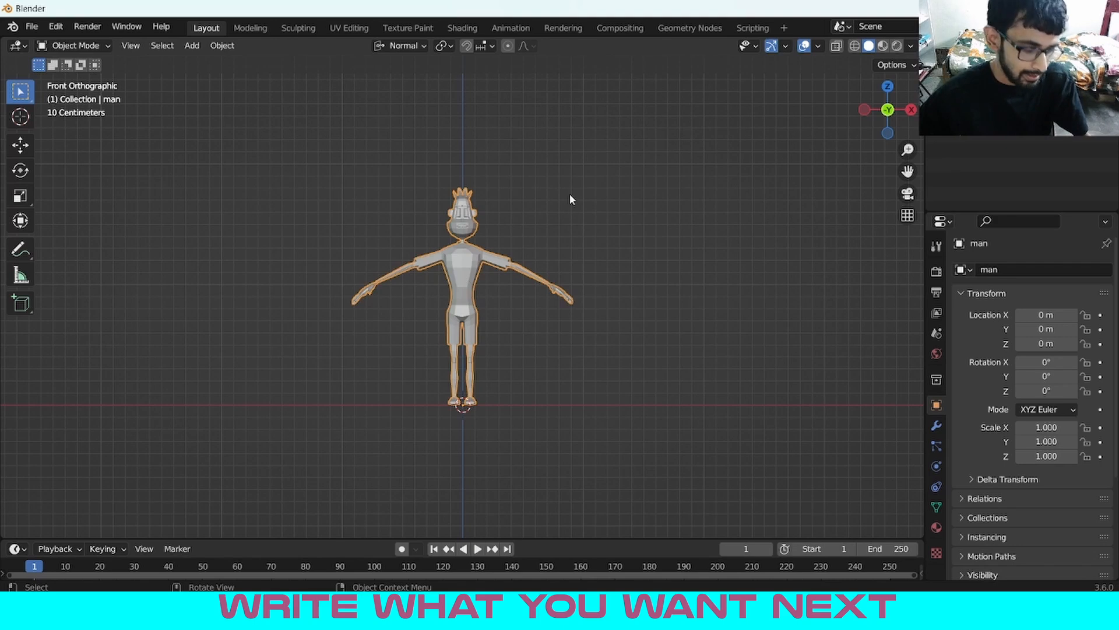
key("ctrl+a")
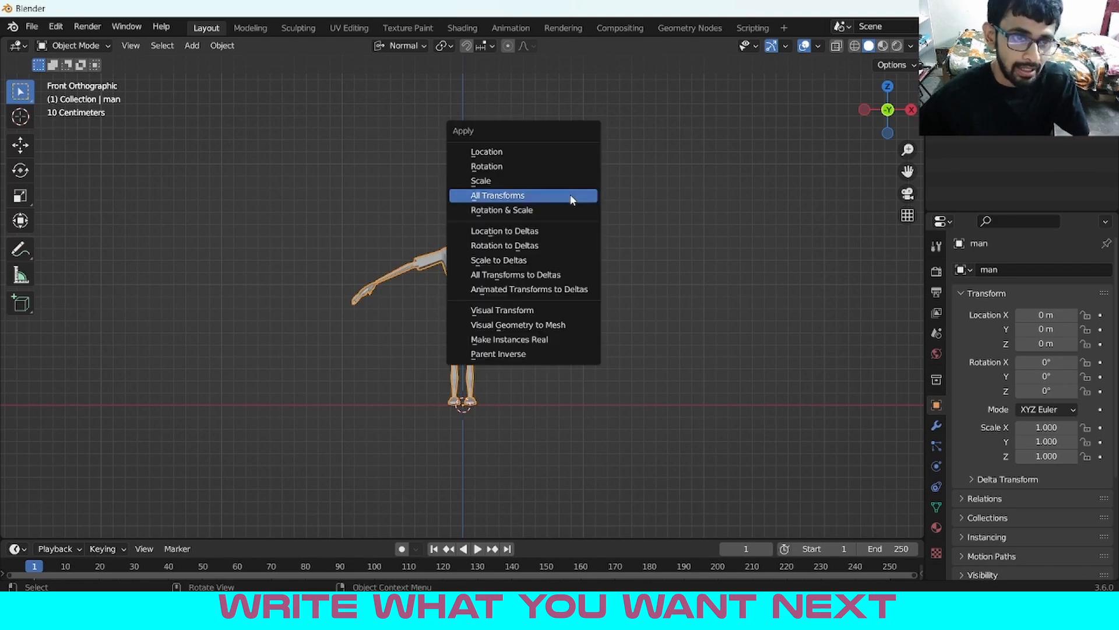
left_click(570, 197)
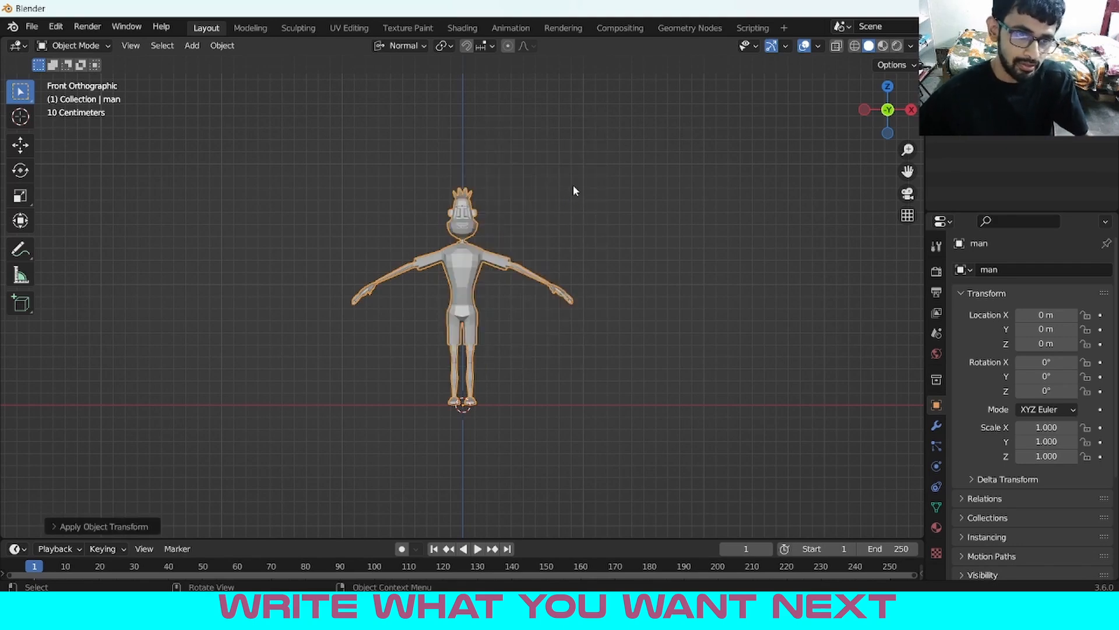
left_click(593, 219)
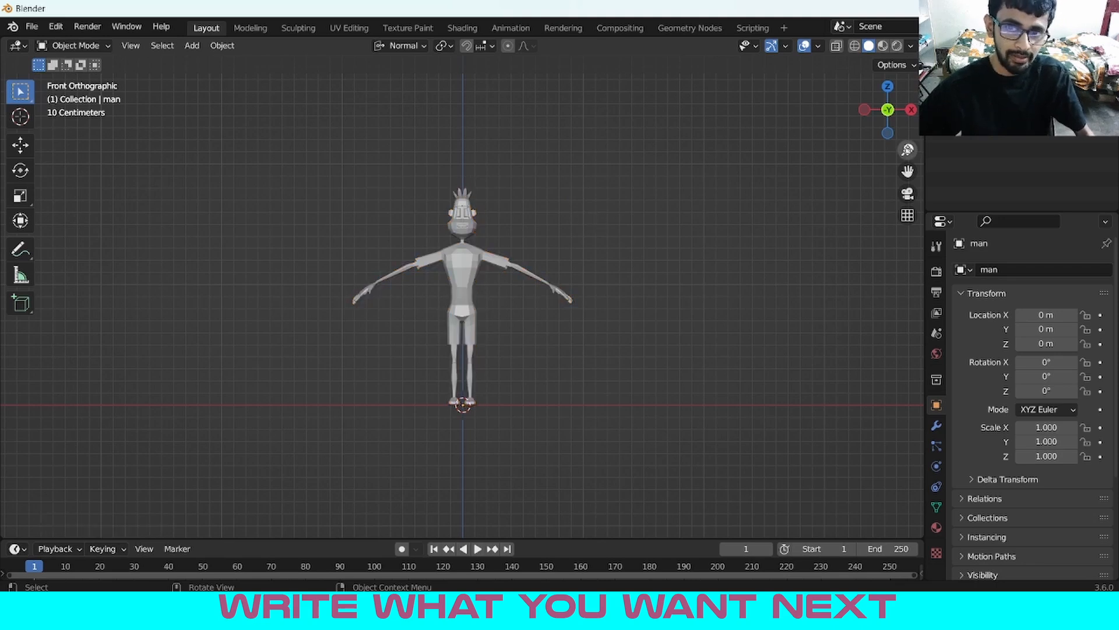
Add a Basic Human (Meta-Rig) armature at the 3D cursor.
left_click_drag(907, 149, 897, 187)
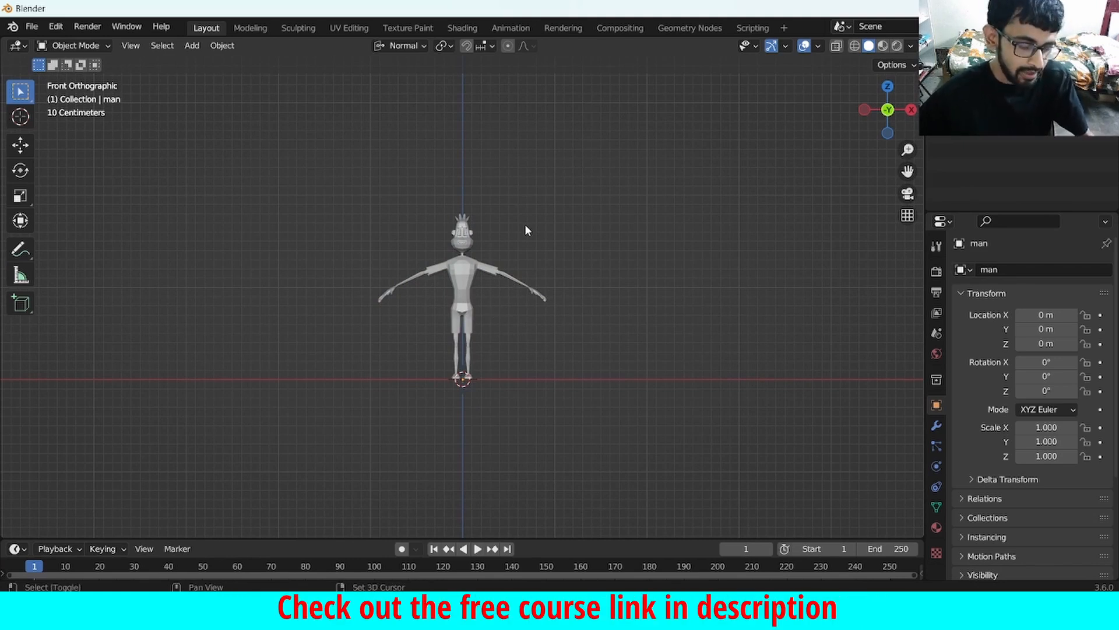
key("shift+a")
mouse_move(525, 225)
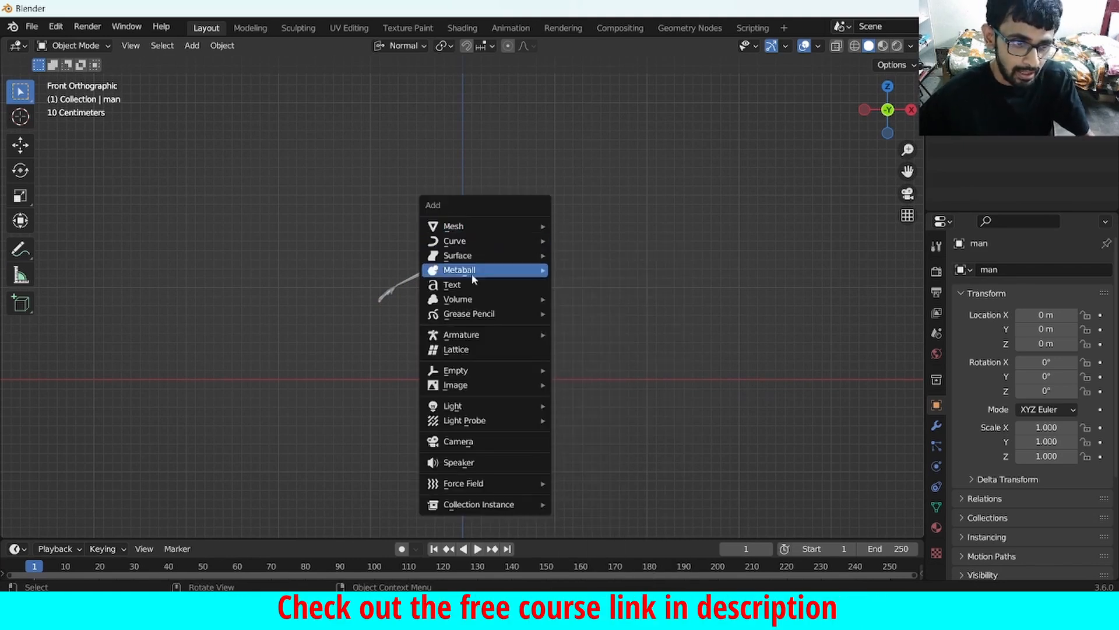
mouse_move(458, 340)
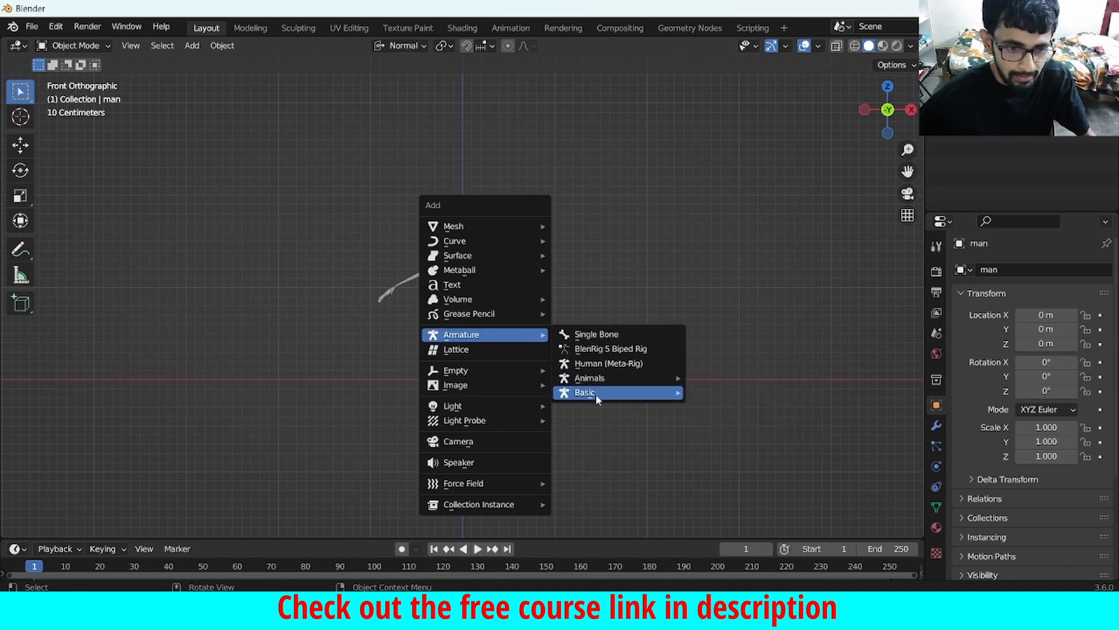
mouse_move(596, 395)
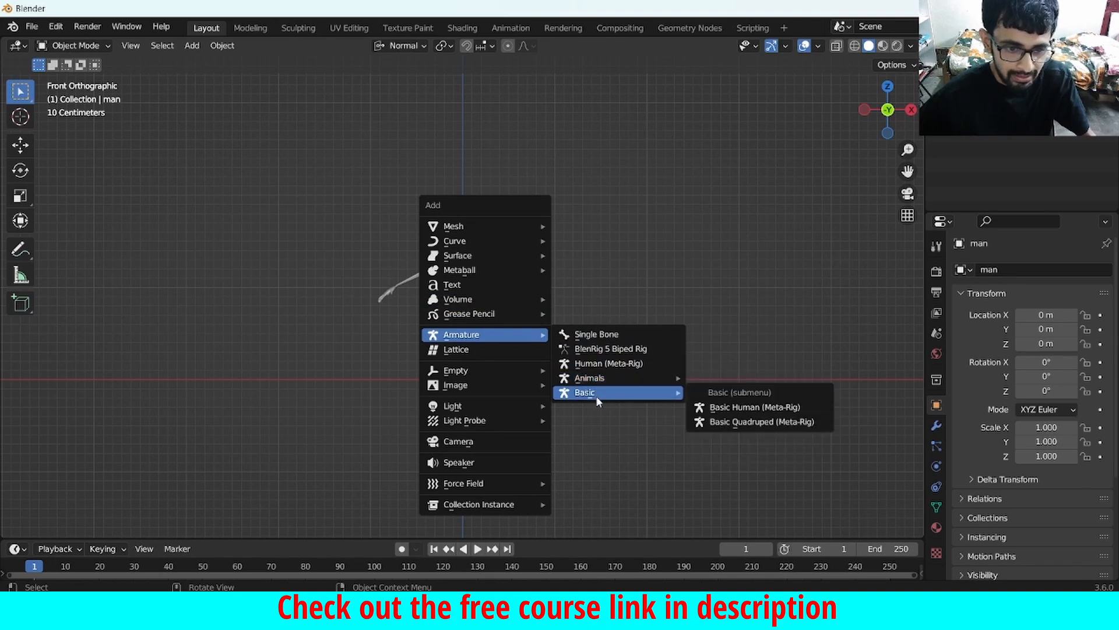
left_click(735, 408)
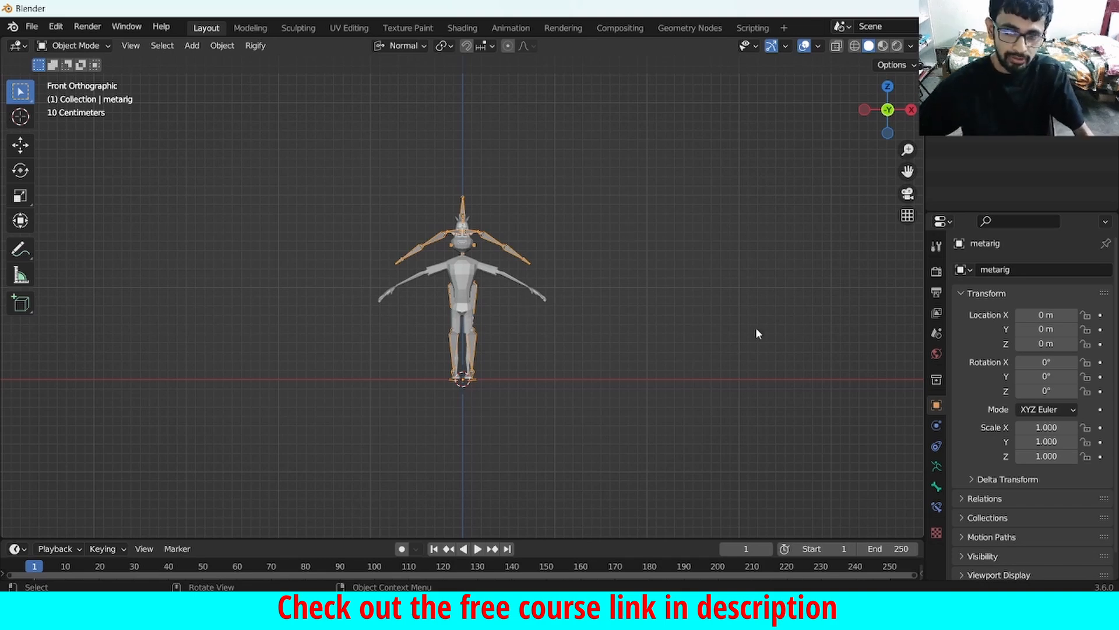
Set the metarig's viewport display to In Front so its bones show through the mesh.
left_click(937, 467)
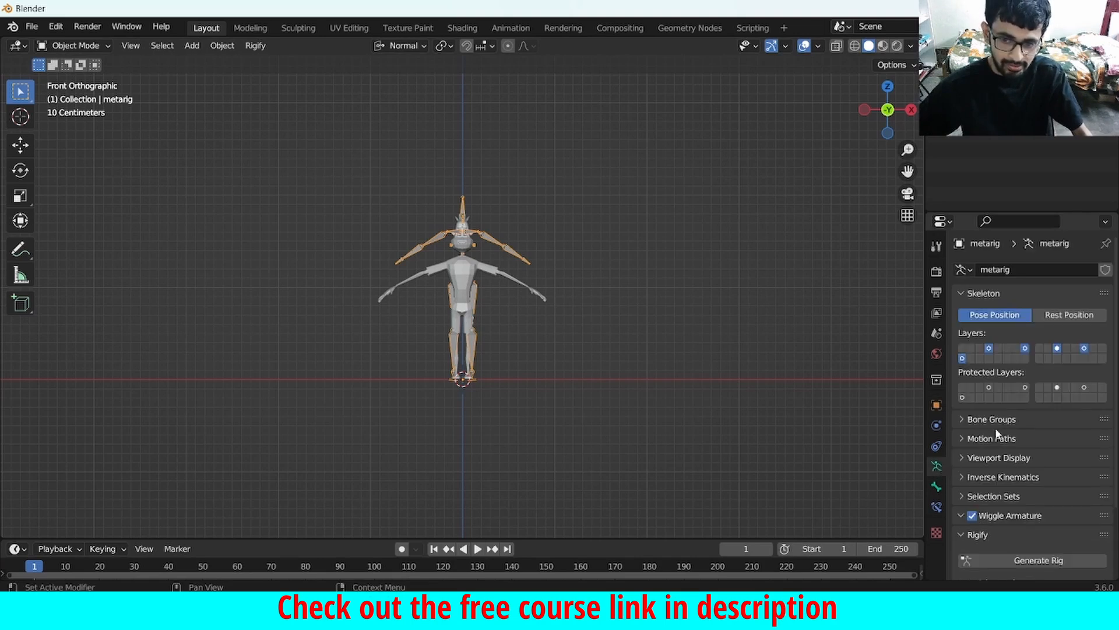
scroll(1114, 382, "down", 3)
scroll(1108, 385, "down", 2)
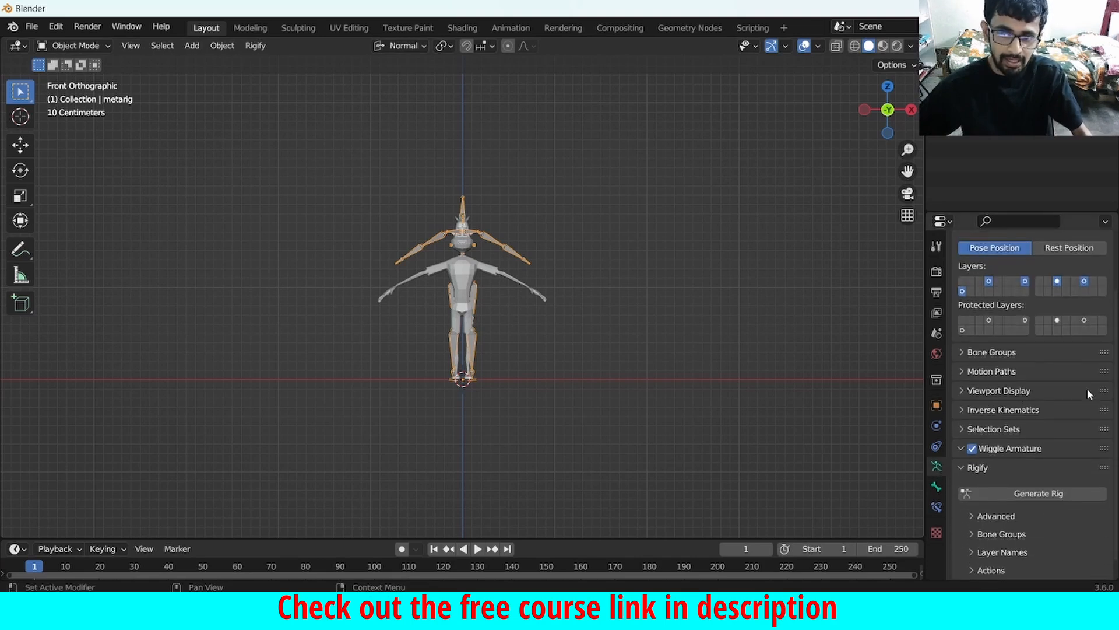
left_click(1020, 392)
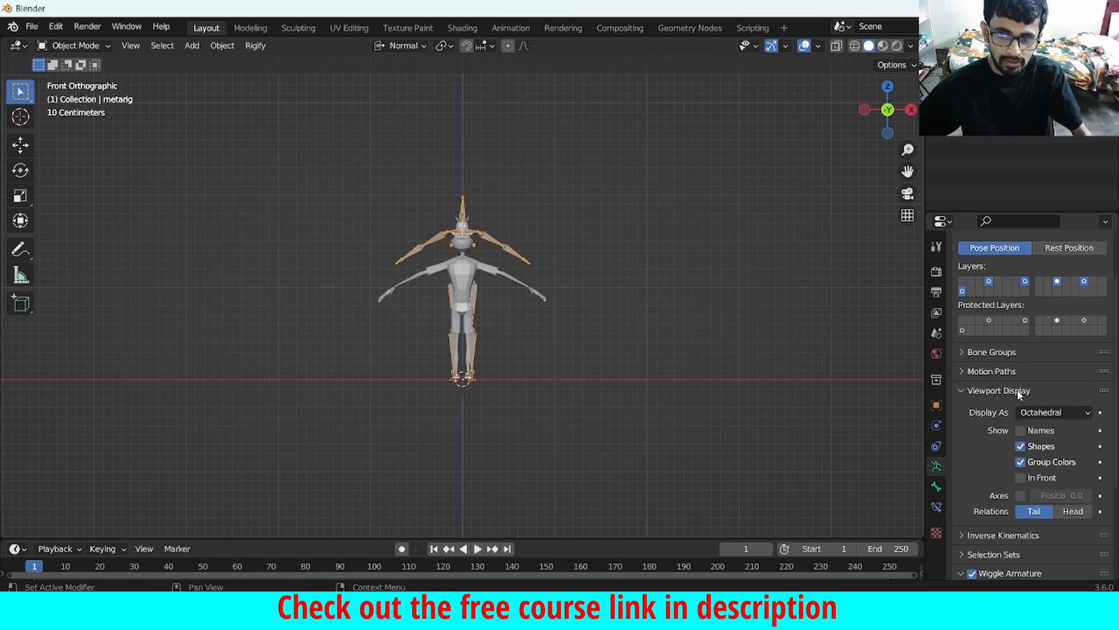
left_click(1020, 478)
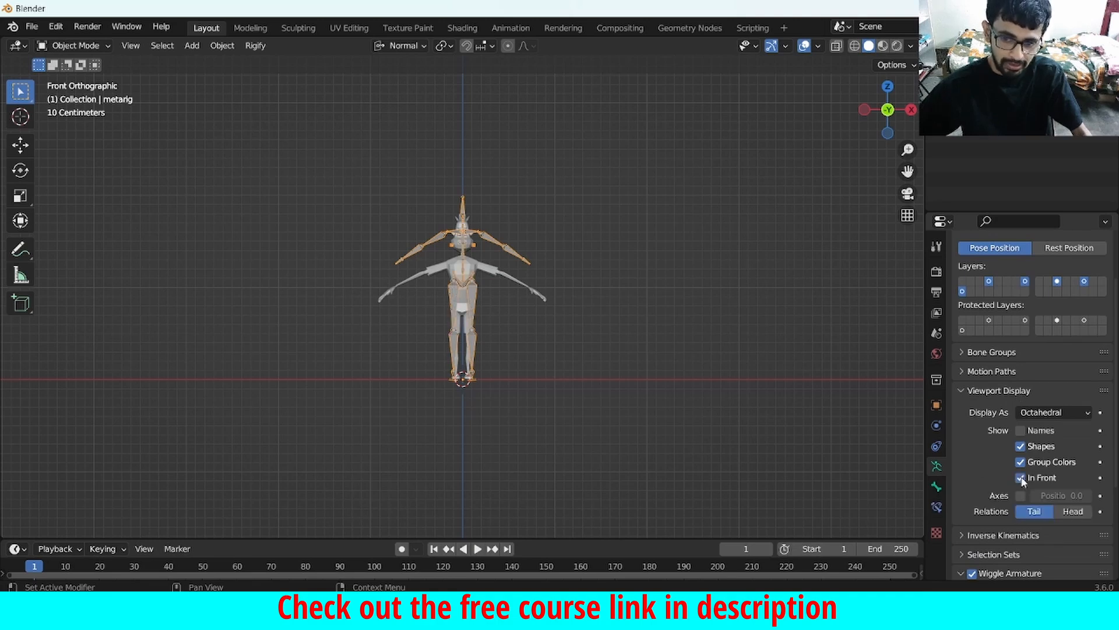
Scale the metarig down uniformly in front view to match the man mesh's body proportions, and deselect it.
left_click_drag(908, 149, 902, 125)
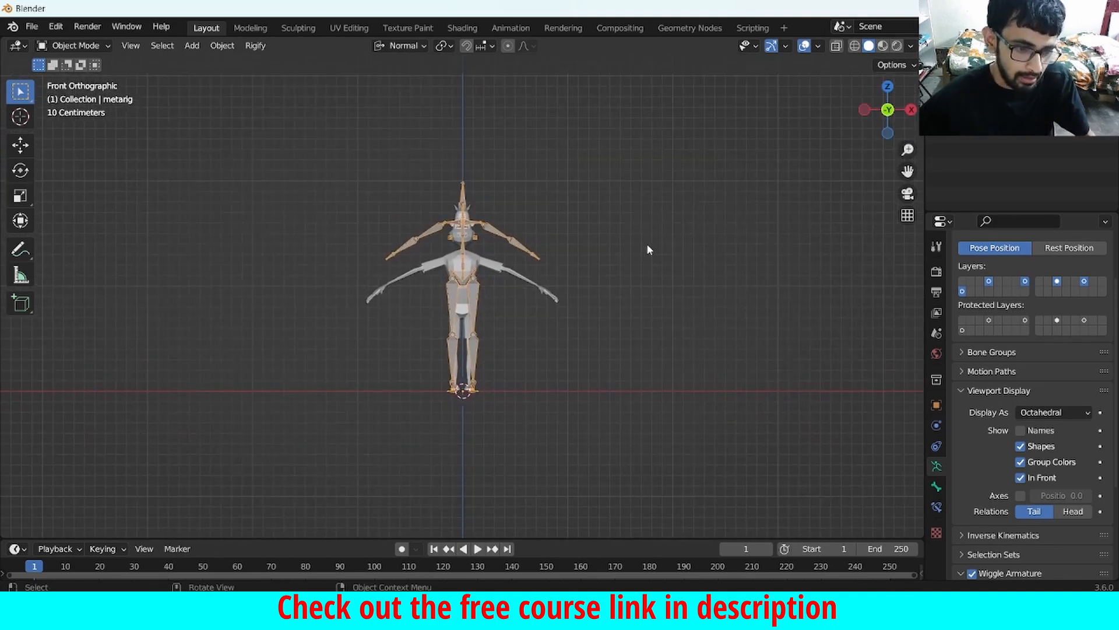
key("s")
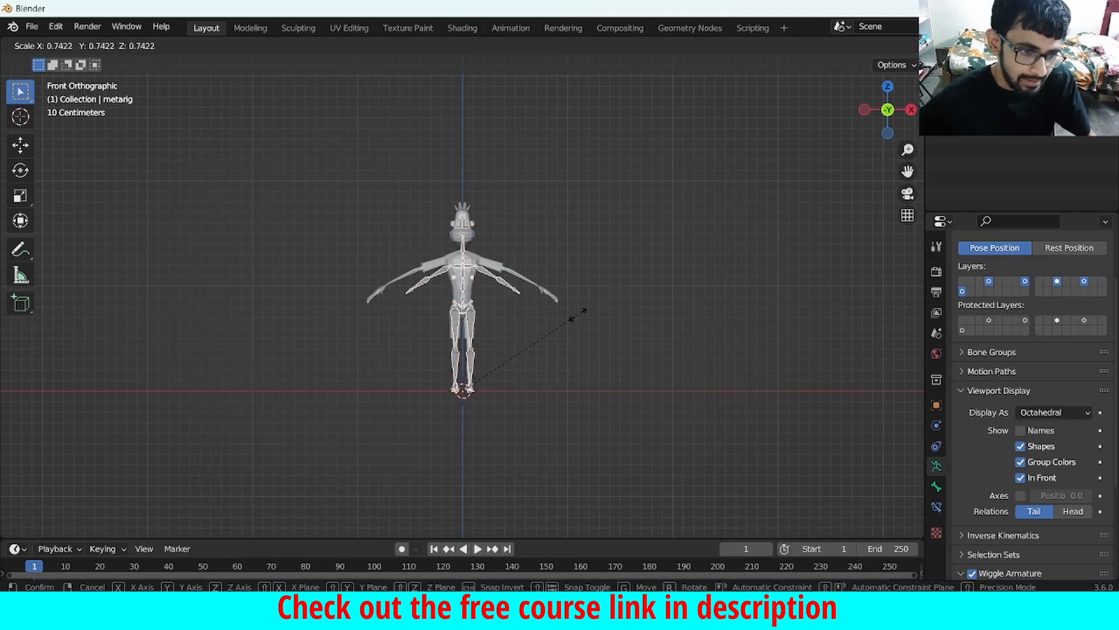
left_click(587, 309)
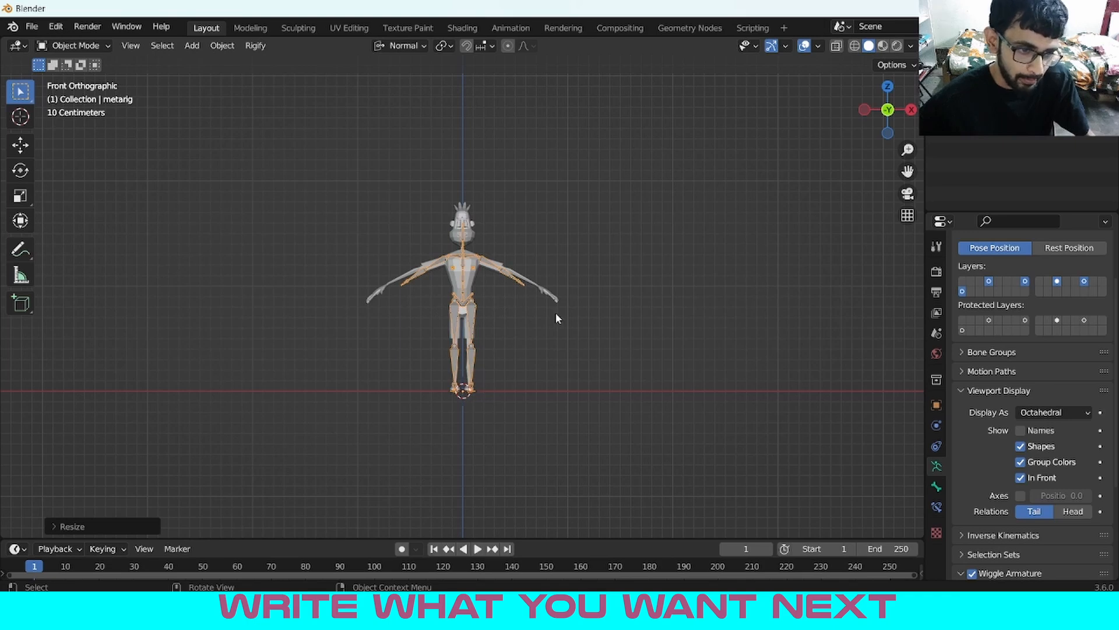
key("s")
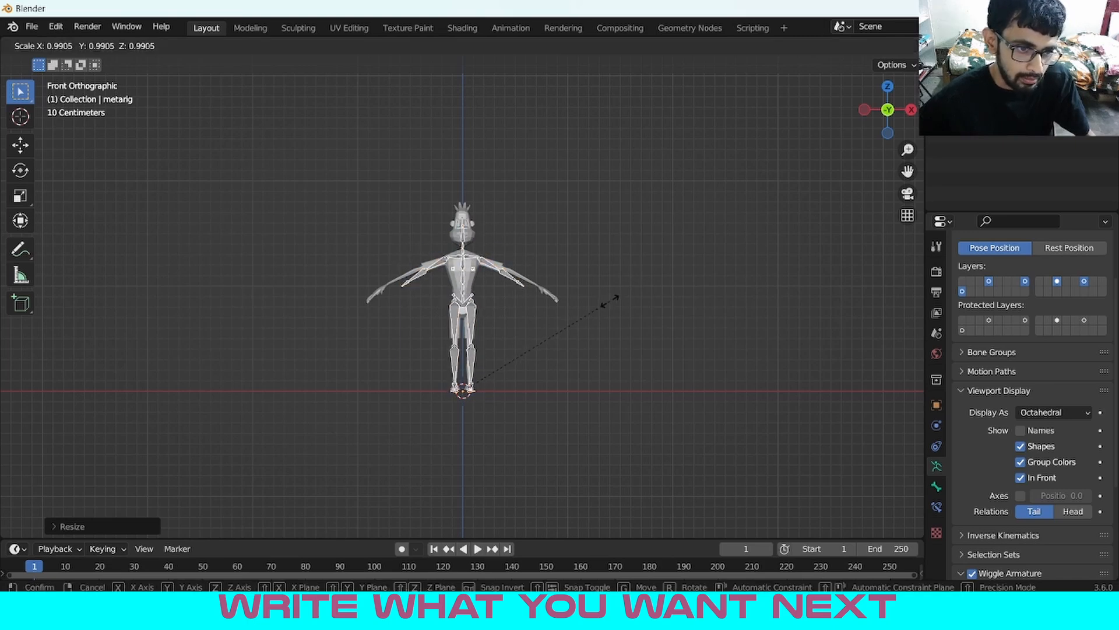
left_click(608, 301)
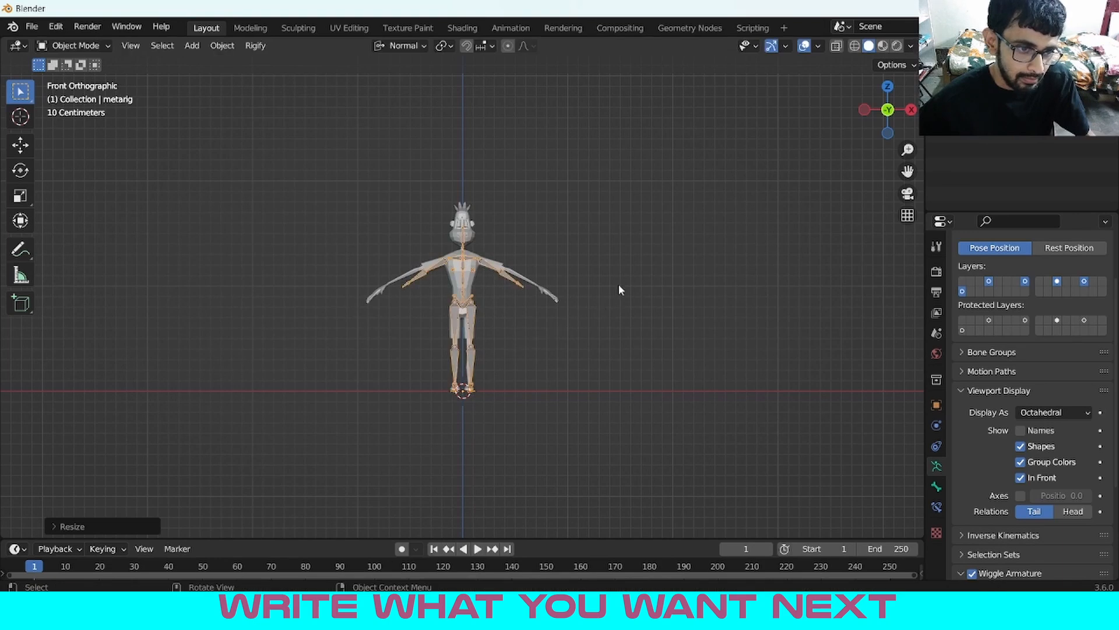
left_click(620, 280)
Select the man mesh in front view and enable the Wireframe geometry overlay.
left_click_drag(861, 137, 687, 164)
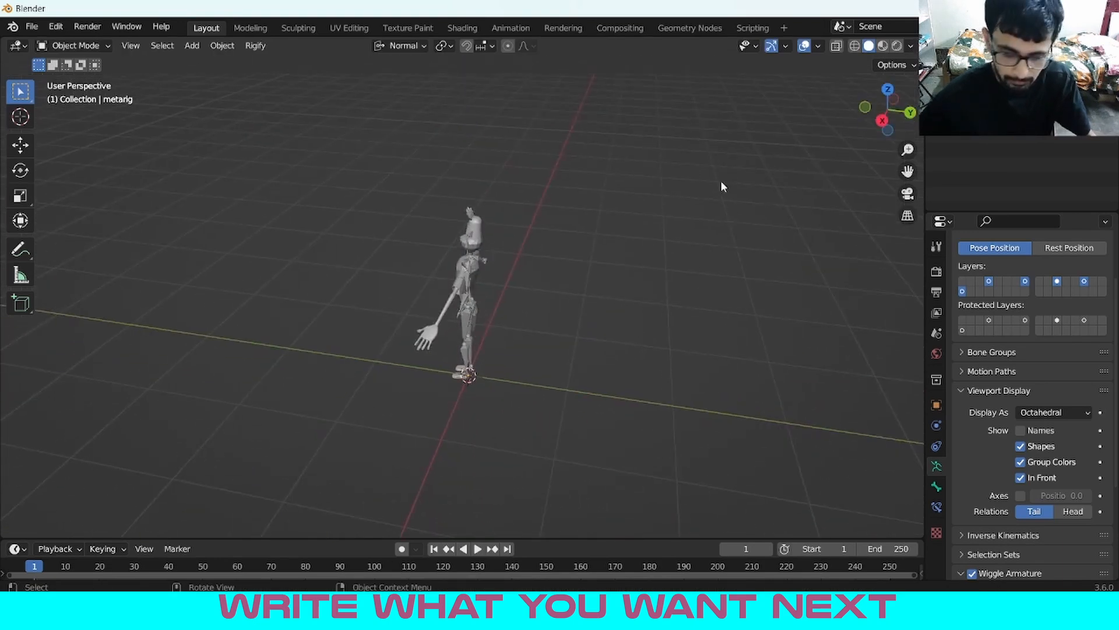
key("KP_1")
left_click_drag(908, 150, 908, 135)
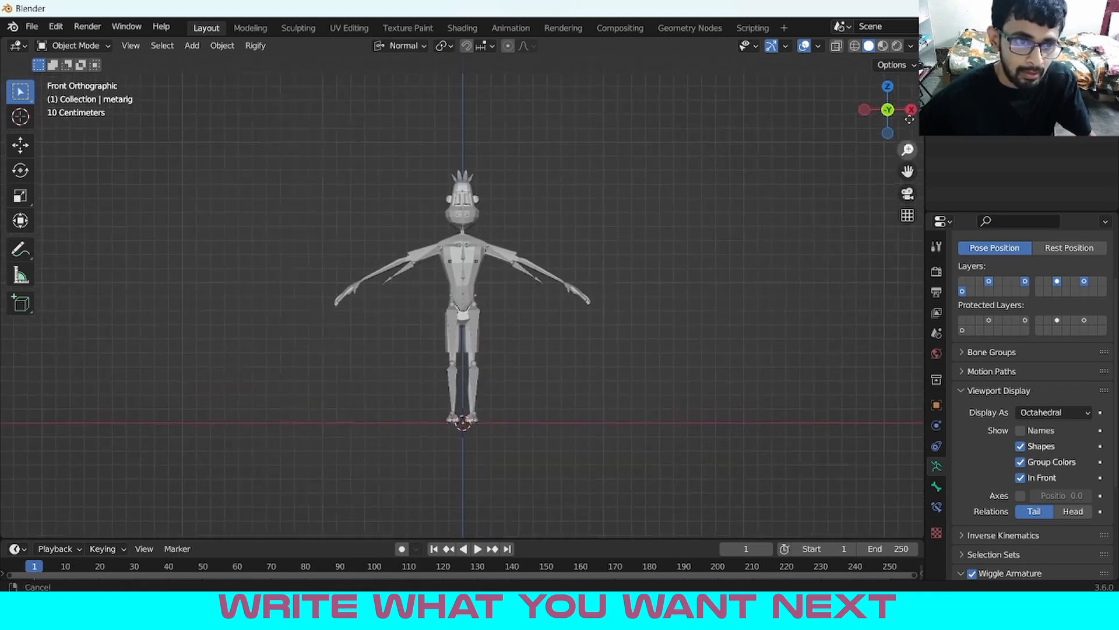
left_click(474, 280)
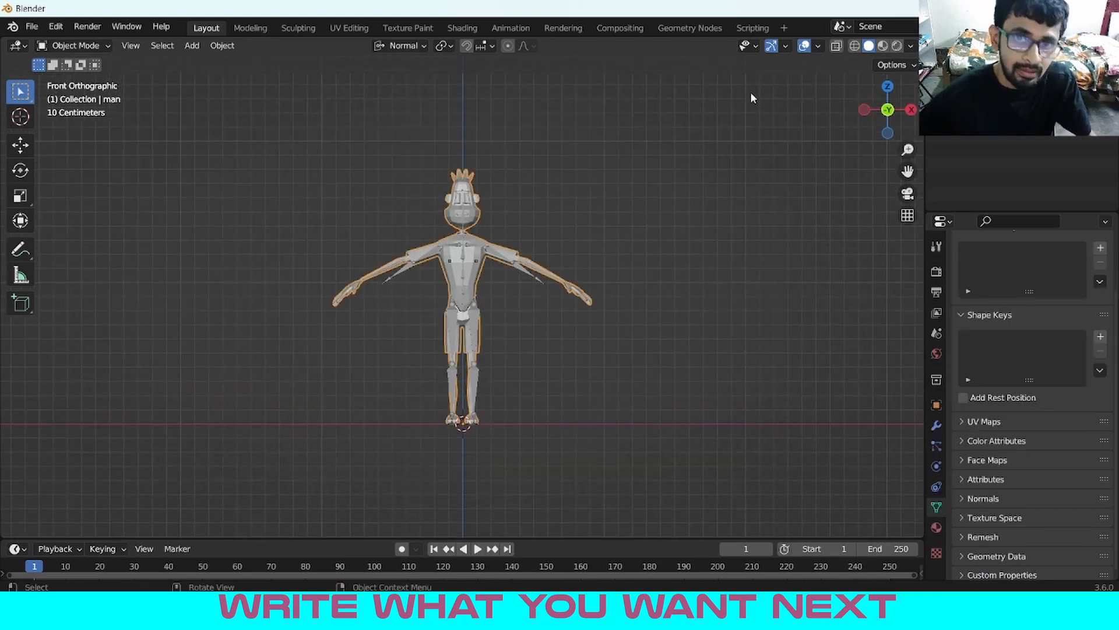
left_click(818, 46)
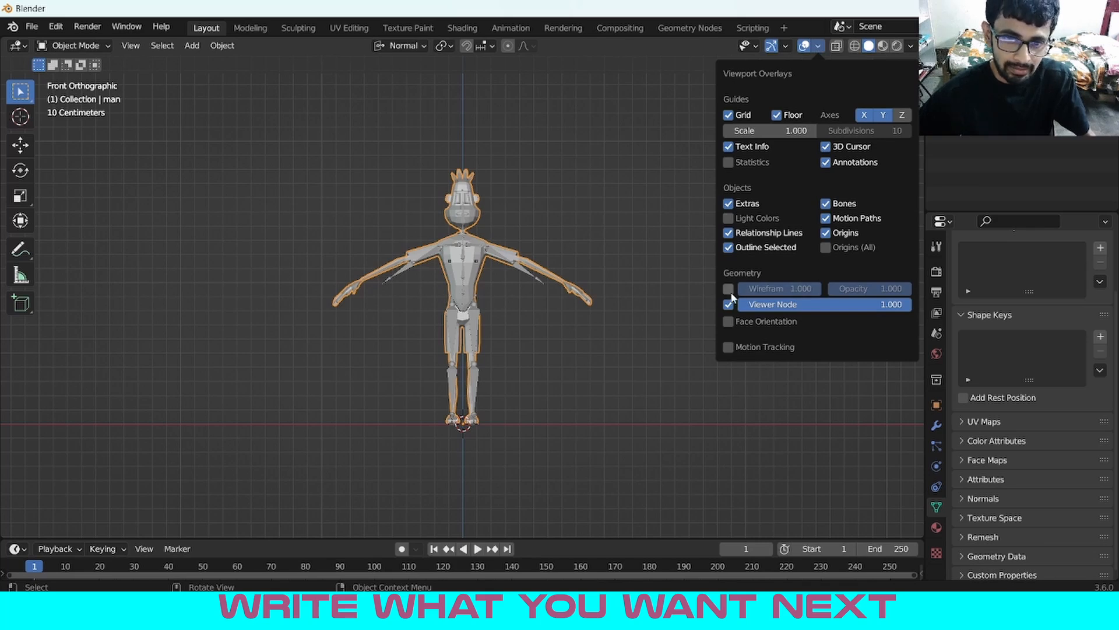
left_click(729, 288)
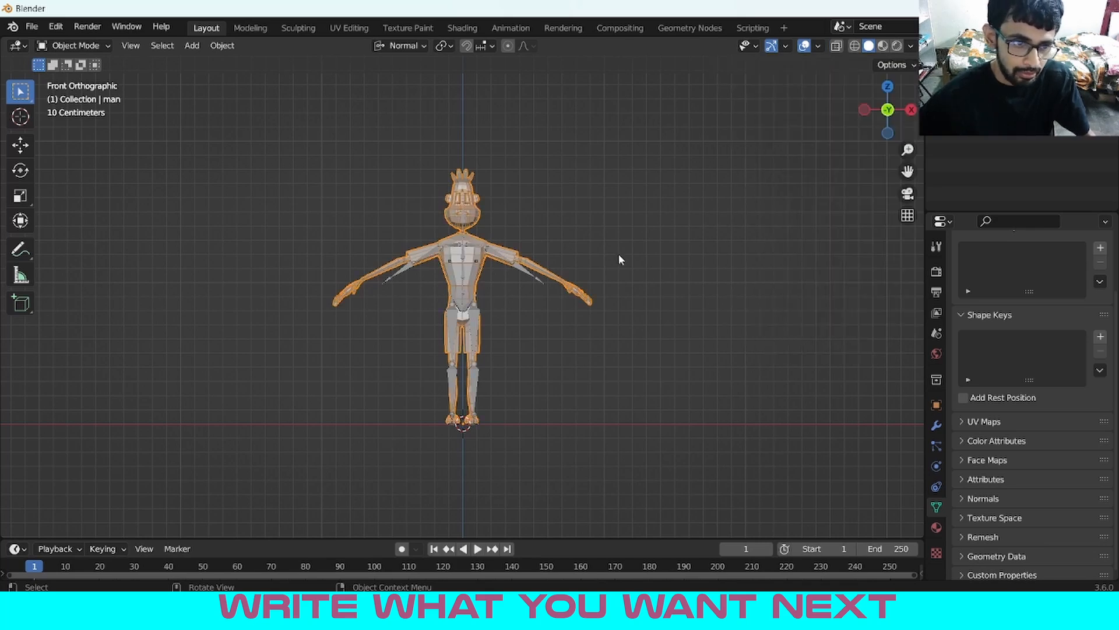
Examine how the metarig bones sit inside the man mesh from an angled view and from the front.
left_click(619, 257)
left_click_drag(885, 116, 848, 225)
scroll(906, 150, "up", 3)
scroll(907, 149, "up", 3)
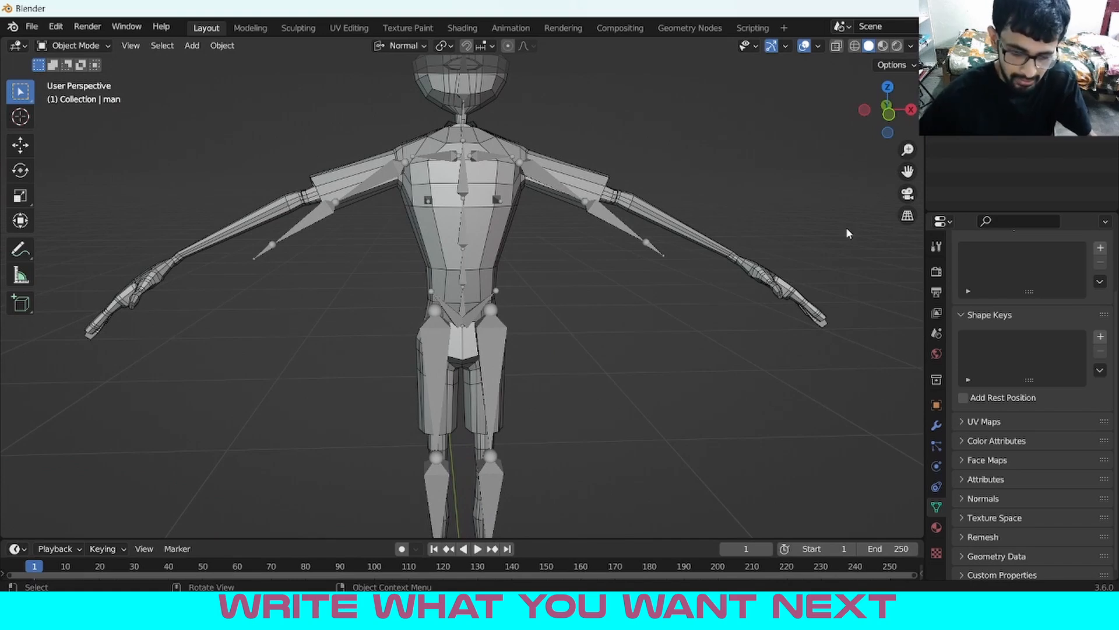
key("KP_1")
left_click_drag(906, 147, 849, 276)
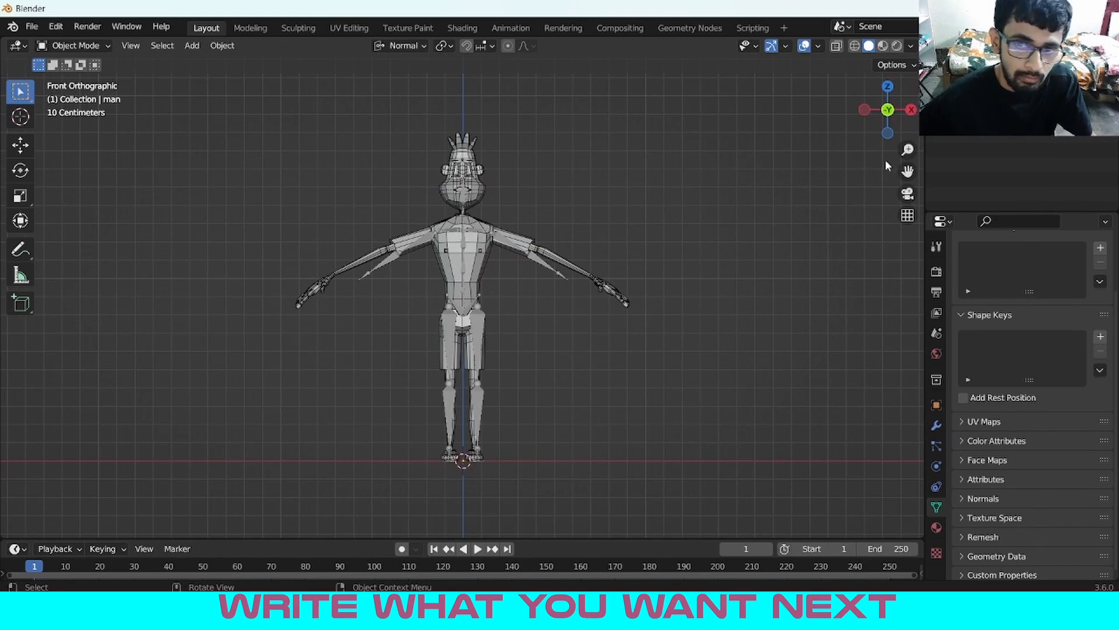
scroll(490, 259, "up", 2)
Change the viewport shading MatCap to the red sphere so the grey bones stand out against the mesh.
left_click(491, 259)
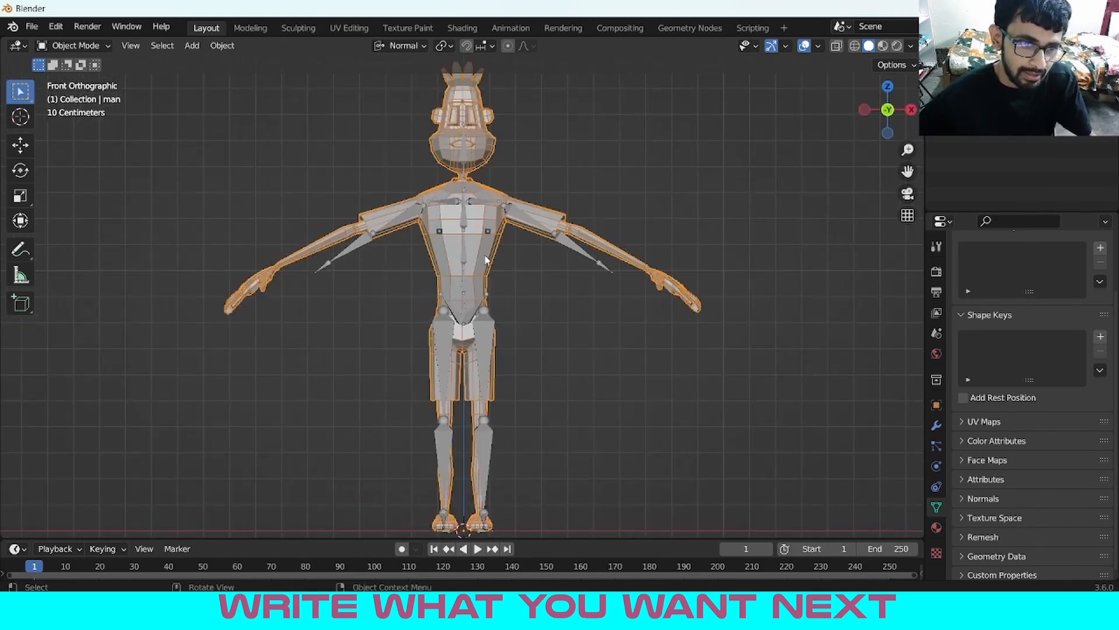
left_click(910, 46)
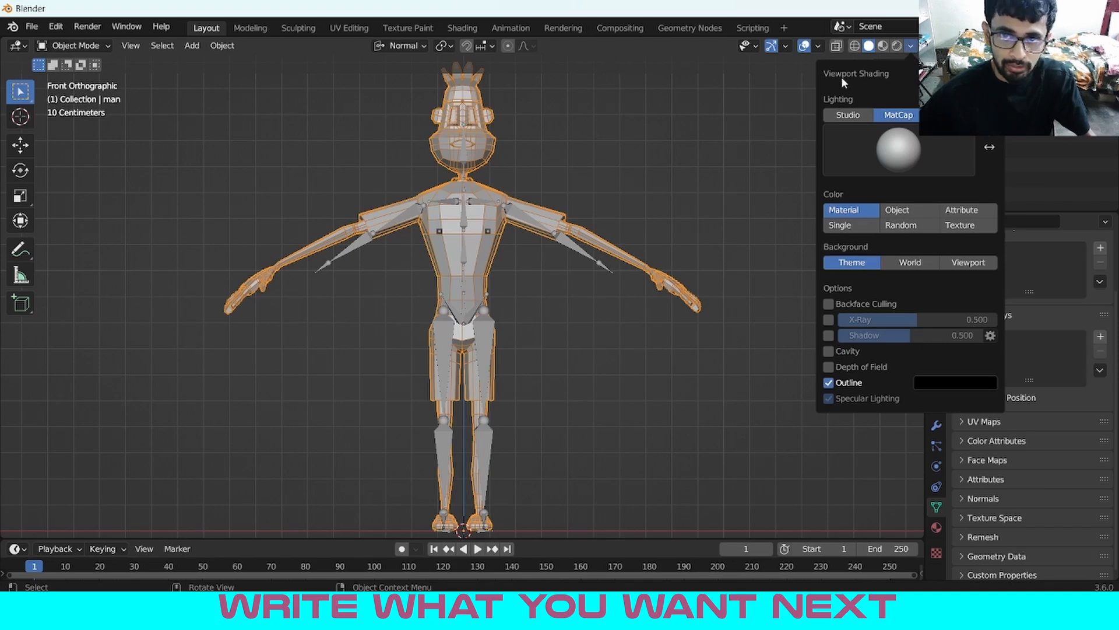
left_click(899, 153)
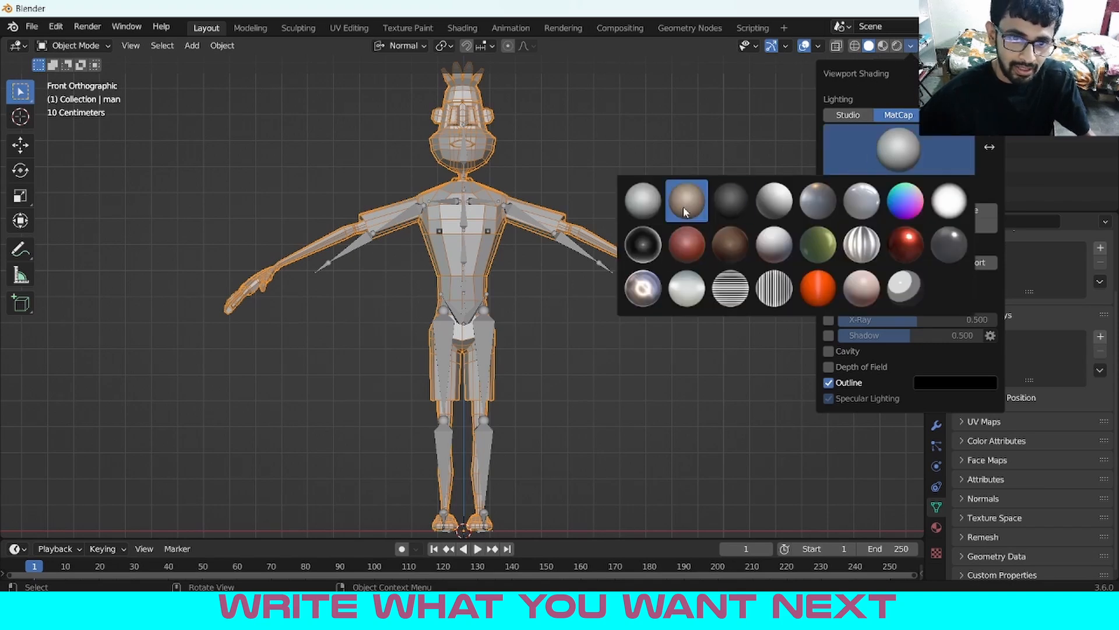
left_click(687, 241)
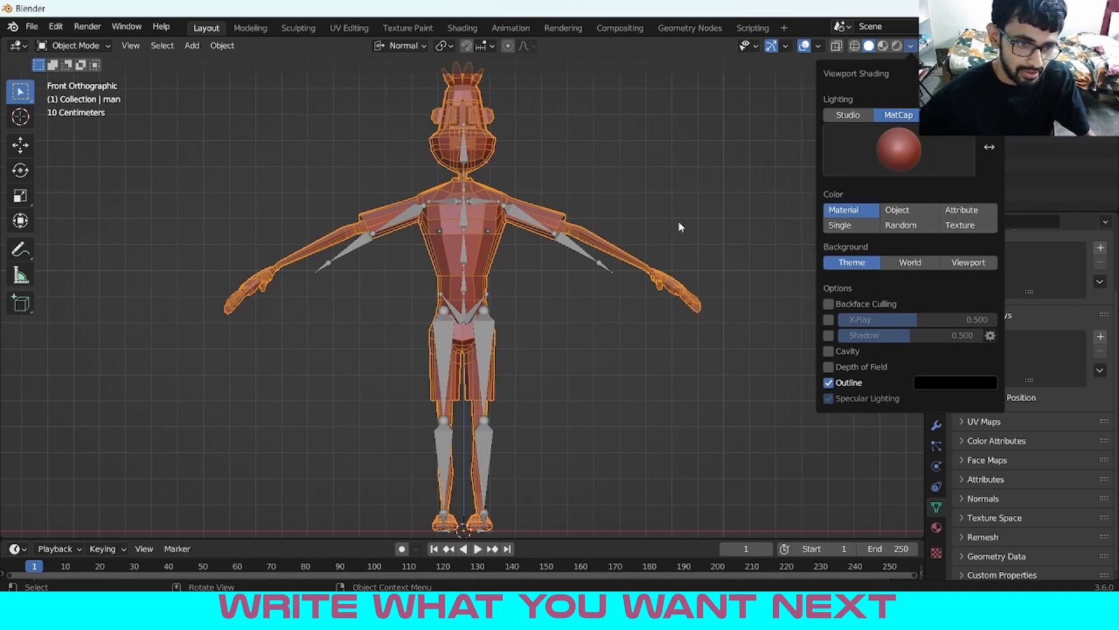
left_click(688, 162)
Put the metarig into Edit Mode, clear the bone selection, and enable X-Axis Mirror for symmetrical bone editing.
left_click(612, 286)
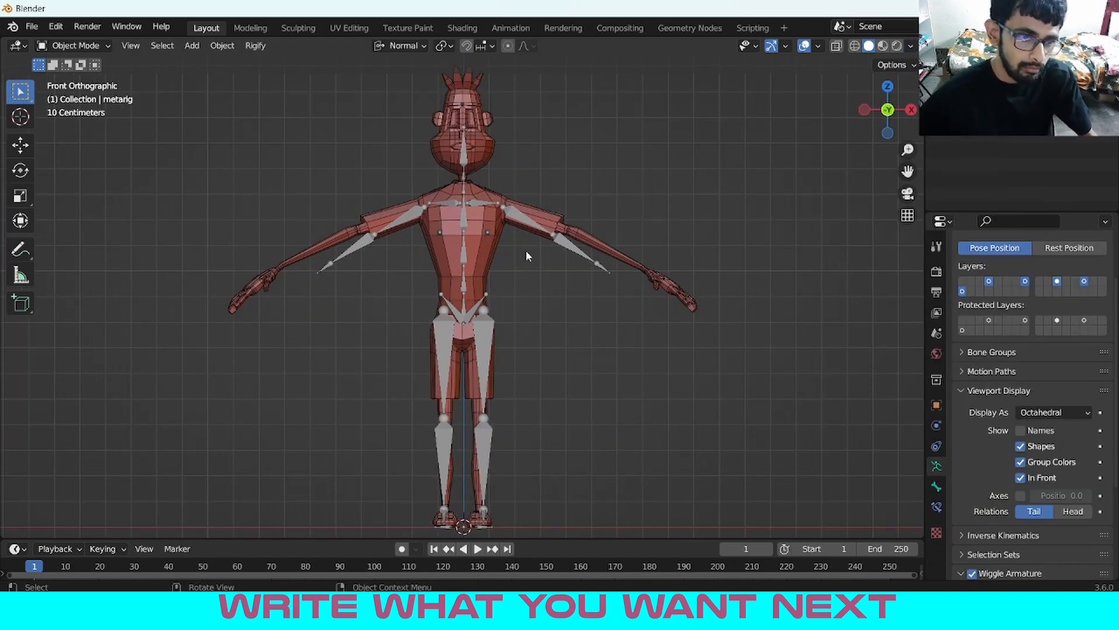
left_click(529, 229)
key("Tab")
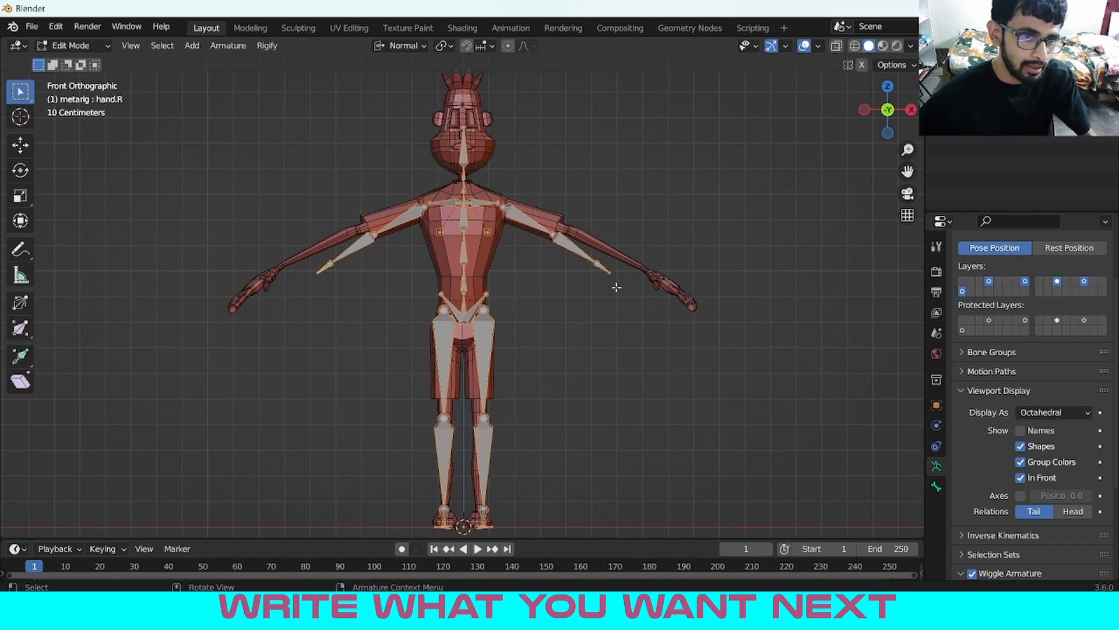
left_click(616, 287)
left_click(574, 249)
left_click(519, 214)
left_click(601, 266)
left_click(527, 219)
left_click(370, 275)
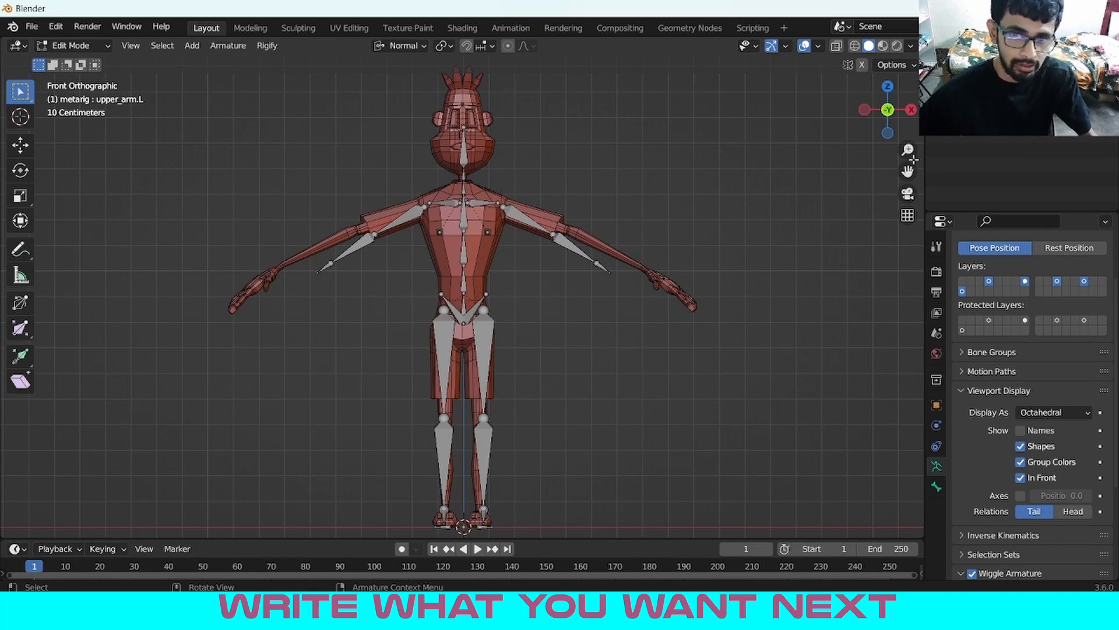
scroll(492, 463, "down", 2)
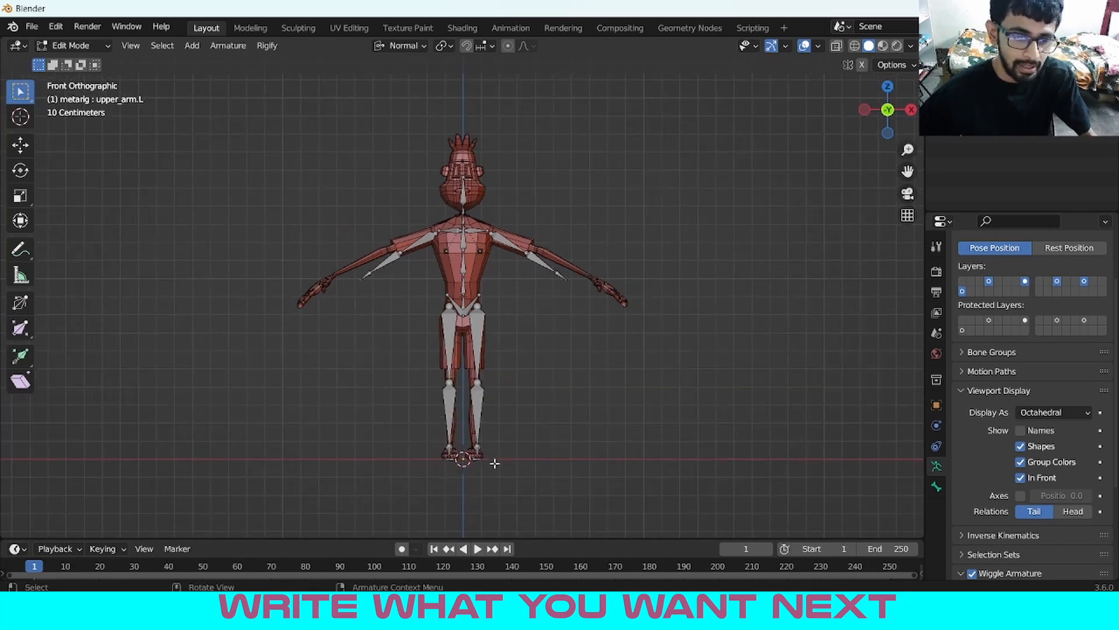
left_click(861, 65)
scroll(644, 307, "up", 3)
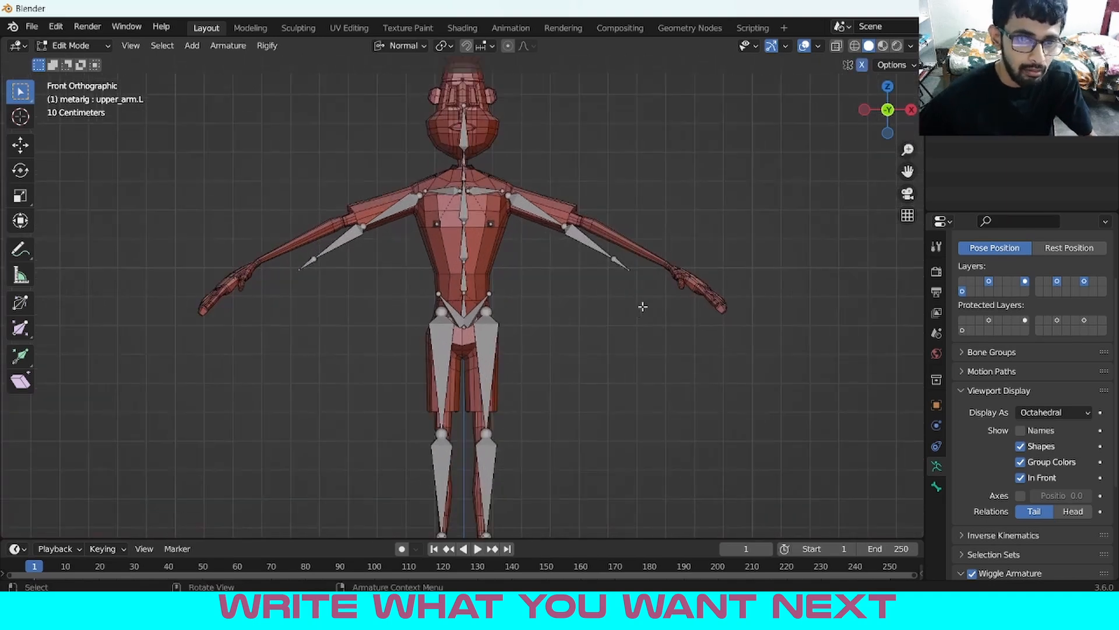
Move the metarig's wrist joints out to the mesh's wrists and the hand bone tips to the ends of the hands.
left_click_drag(653, 230, 601, 298)
key("g")
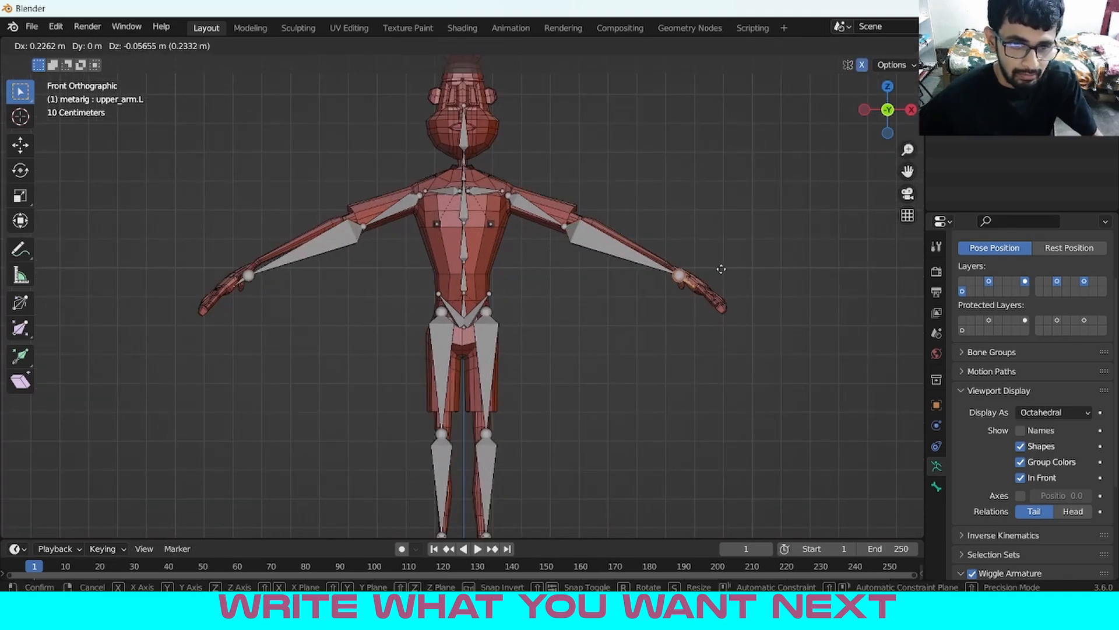
left_click(718, 261)
left_click(693, 284)
key("g")
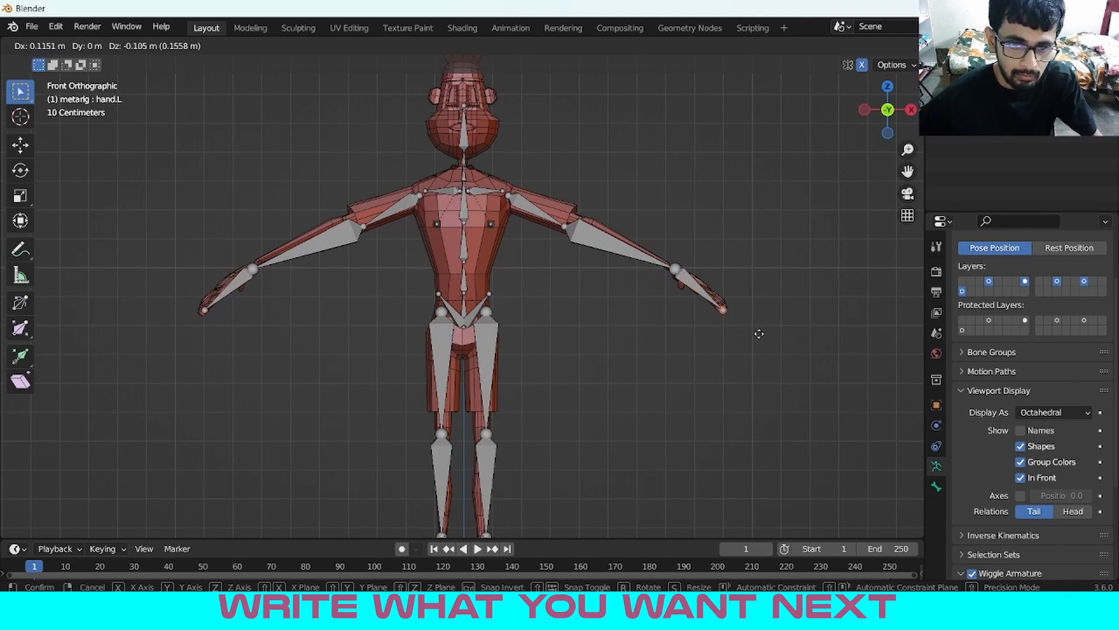
left_click(760, 332)
Move the elbow joints outward onto the mesh's elbows and shift the shoulder joints slightly outward.
left_click_drag(581, 214, 549, 247)
key("g")
left_click(625, 234)
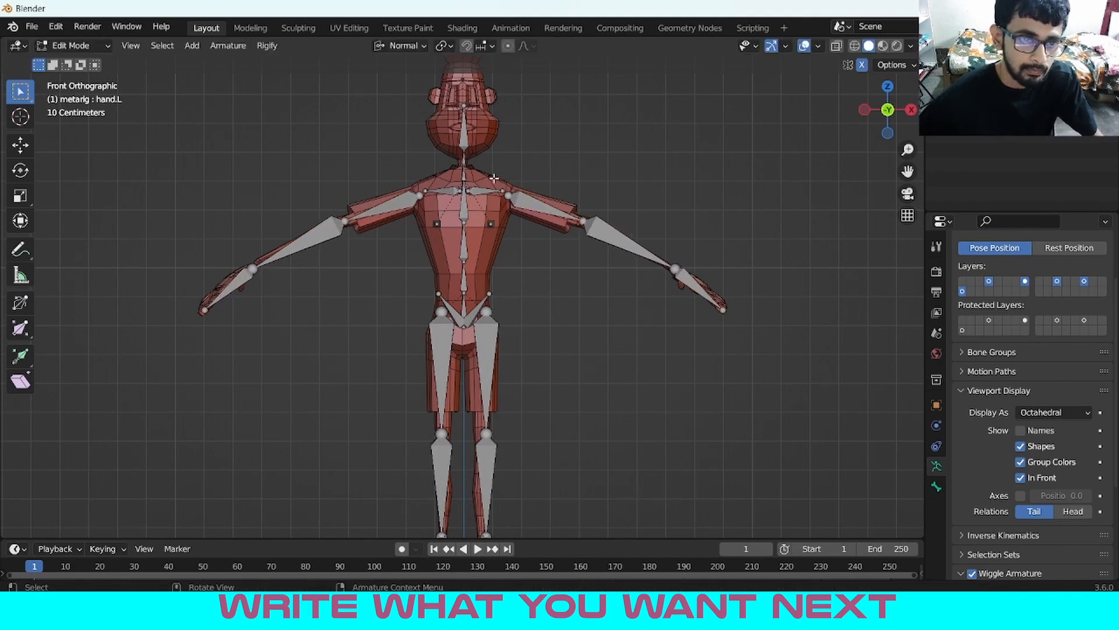
left_click_drag(494, 177, 529, 208)
key("g")
left_click(537, 207)
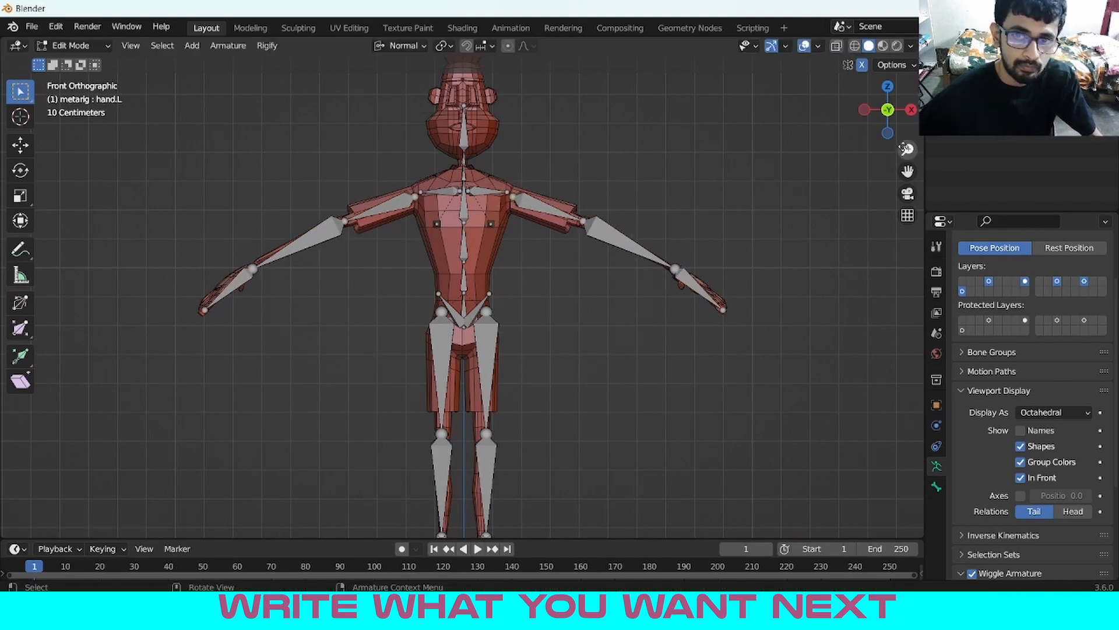
Move the pelvis bones and hip joints down about 0.11 m to the mesh's hips.
scroll(575, 163, "down", 2)
left_click_drag(435, 286, 502, 320)
key("g")
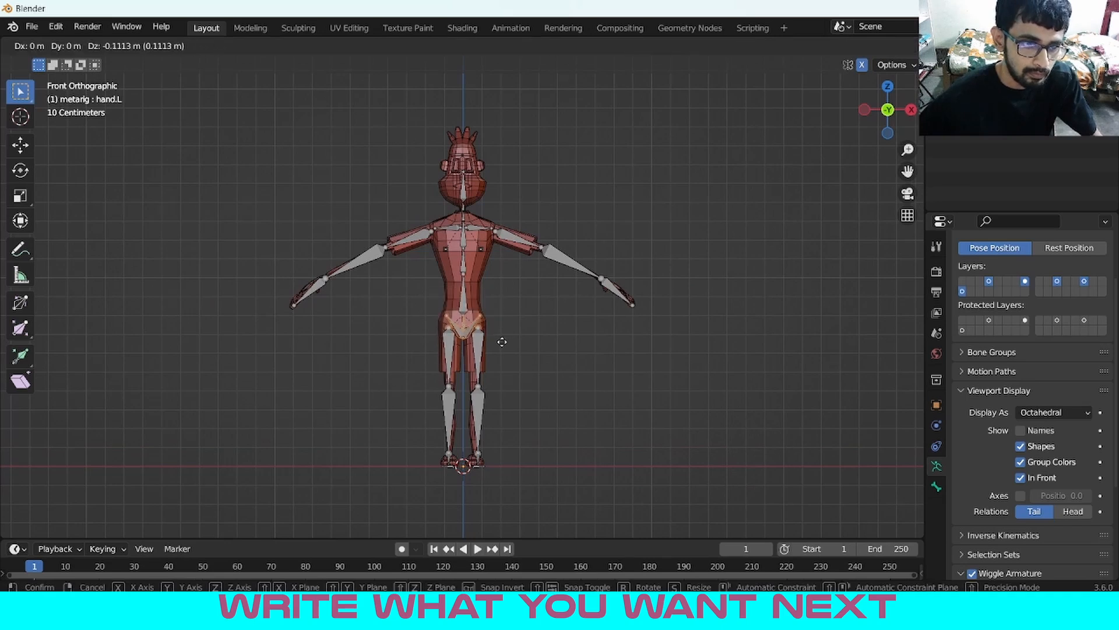
left_click(501, 341)
Lower the knee joints and shift them inward to the mesh's knees, and nudge the foot bones inward to the ankles.
left_click_drag(519, 378, 449, 409)
key("g")
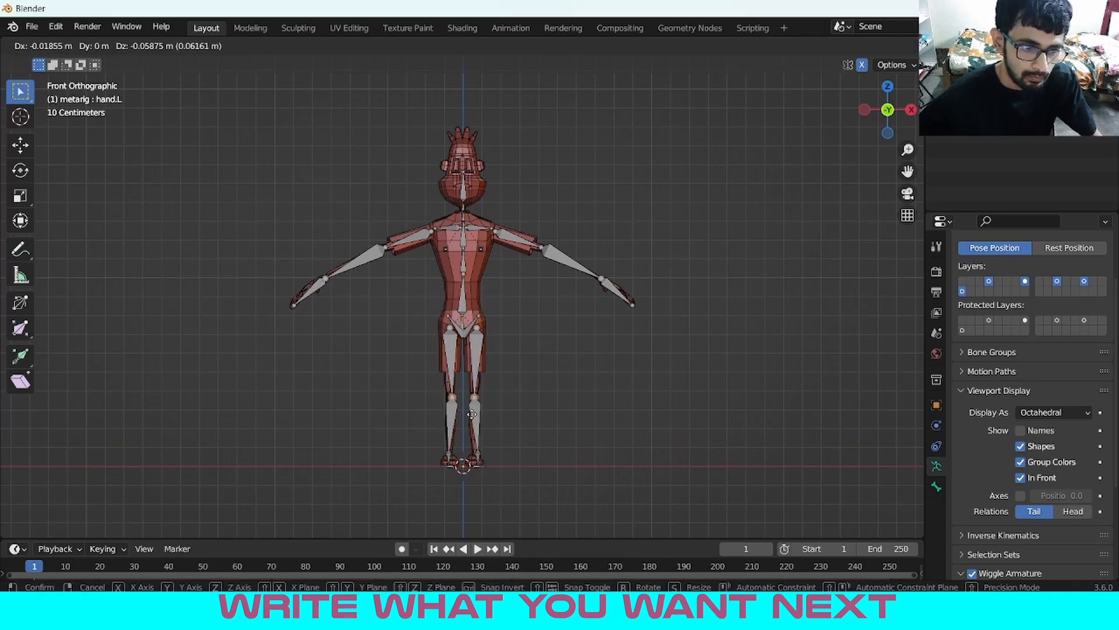
left_click(473, 412)
left_click_drag(506, 491, 467, 450)
key("g")
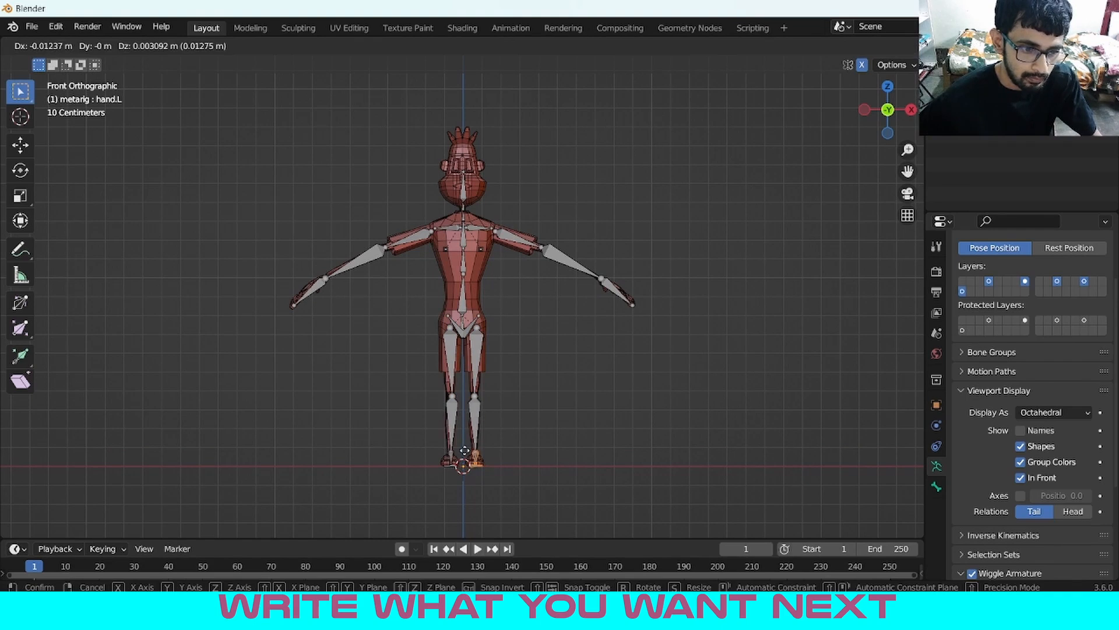
left_click(465, 451)
Fine-tune the pelvis bones and upper thigh joints, spacing the thigh tops slightly wider within the mesh's hips.
left_click_drag(429, 301, 504, 339)
key("g")
left_click(502, 341)
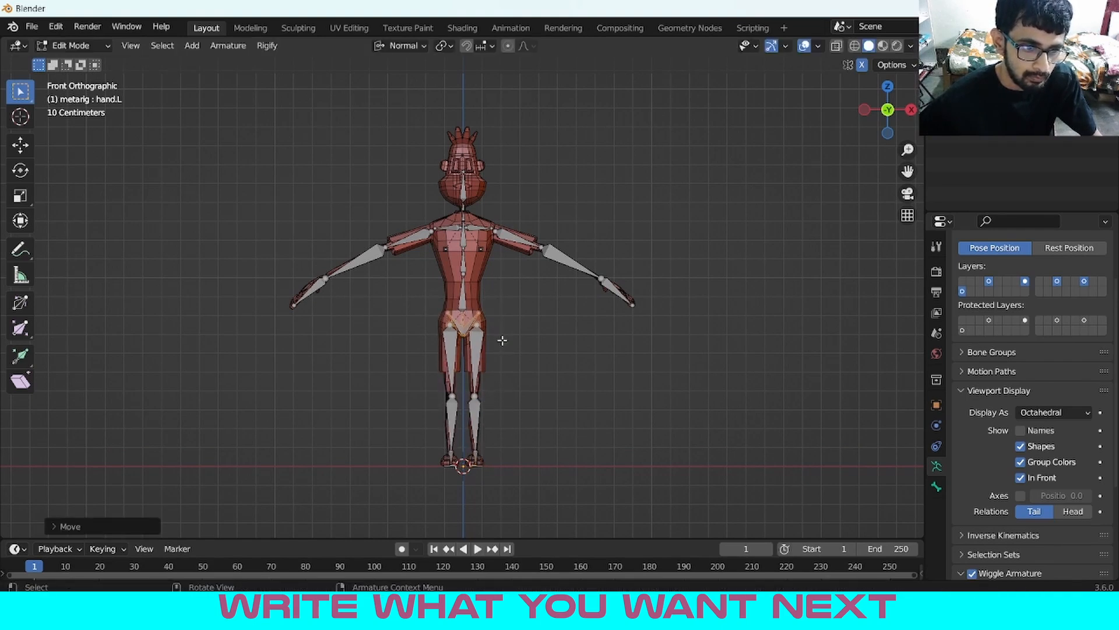
left_click_drag(515, 344, 474, 306)
key("g")
left_click(493, 320)
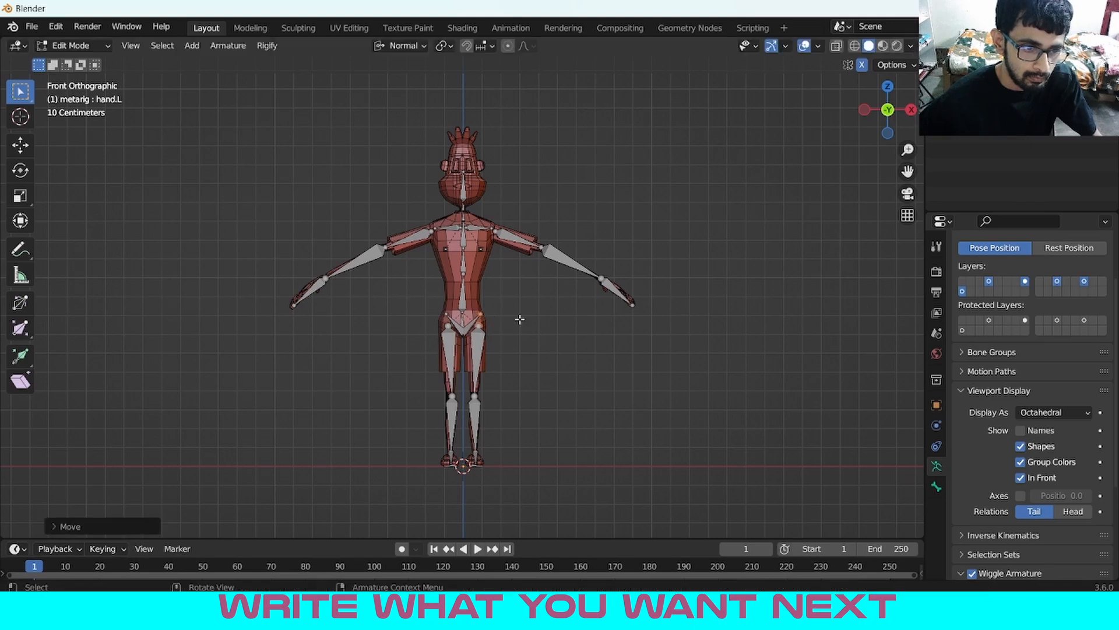
key("g")
left_click(476, 313)
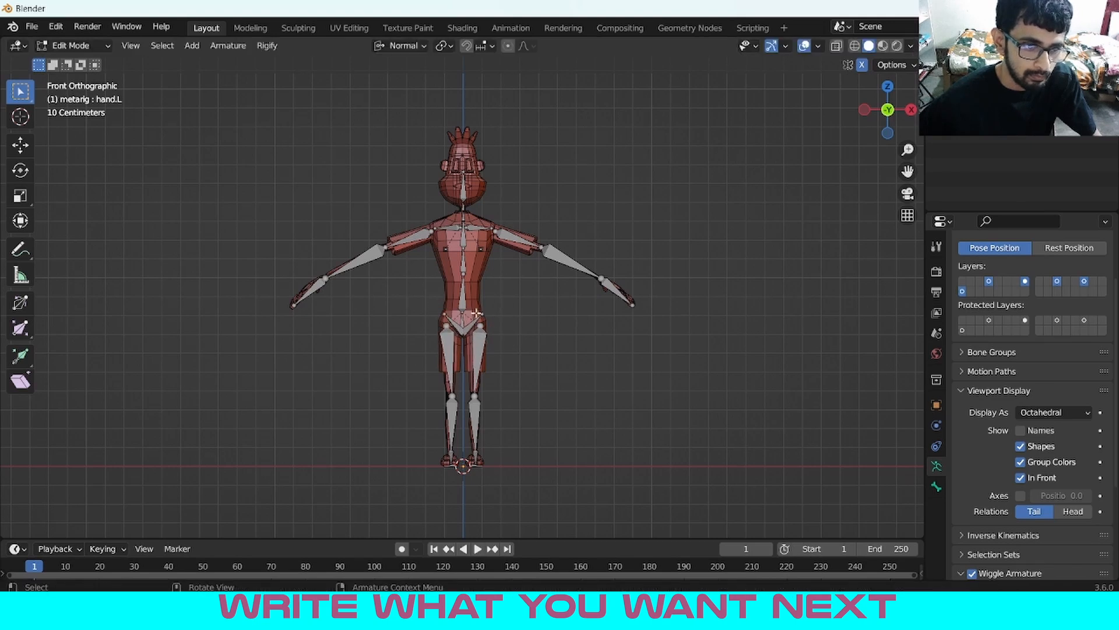
key("g")
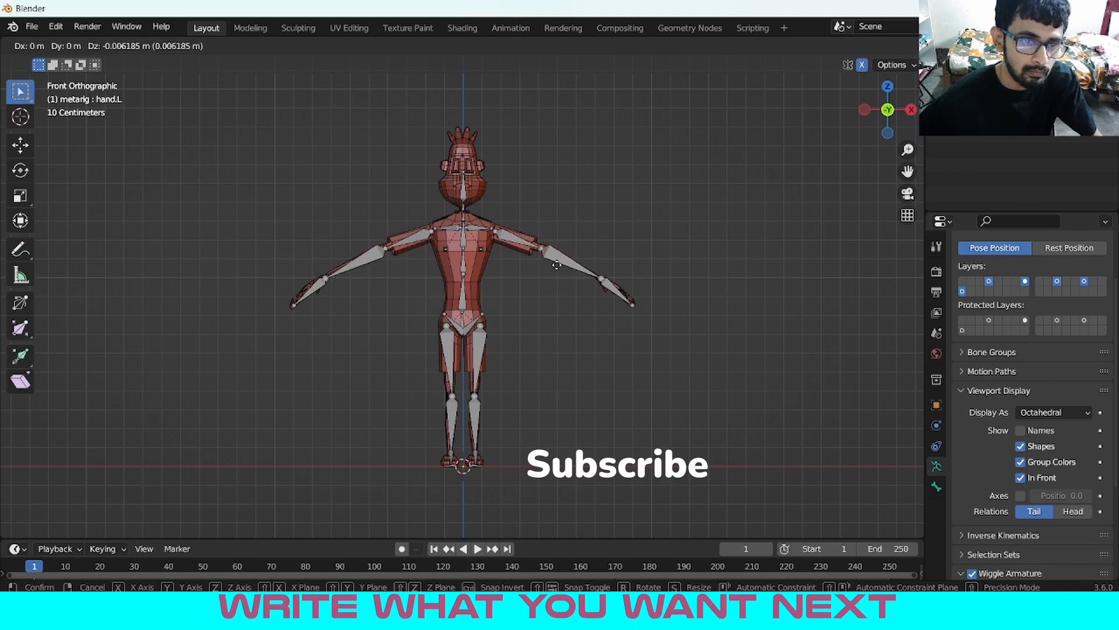
left_click(555, 264)
Nudge the shoulder joint of the upper arm bones to refine its fit at the mesh's shoulder.
left_click_drag(488, 219, 508, 242)
key("g")
left_click(508, 239)
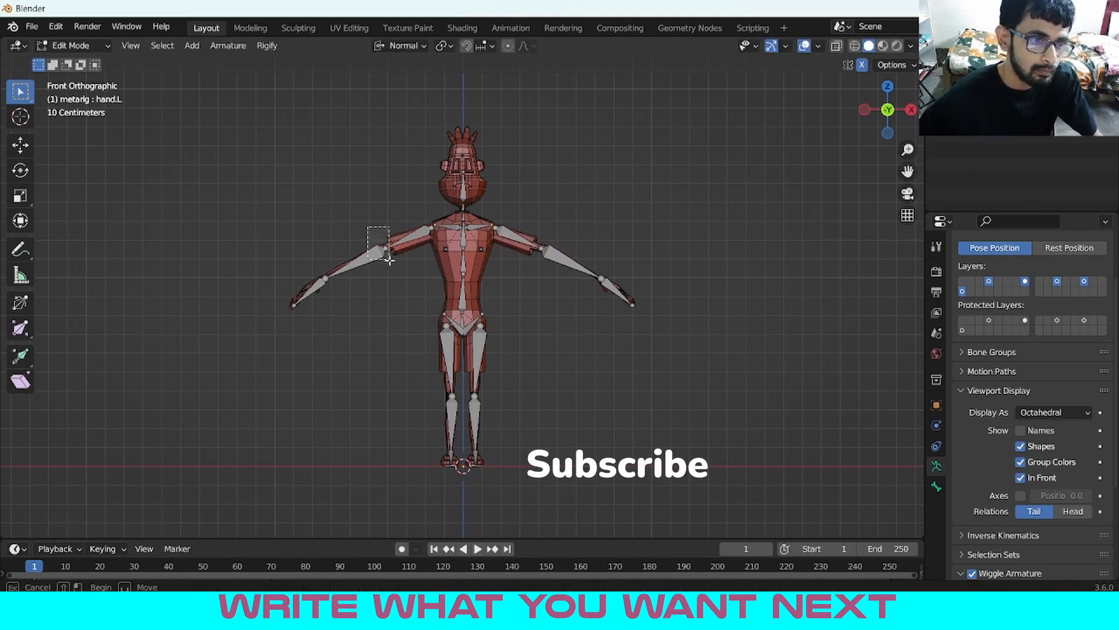